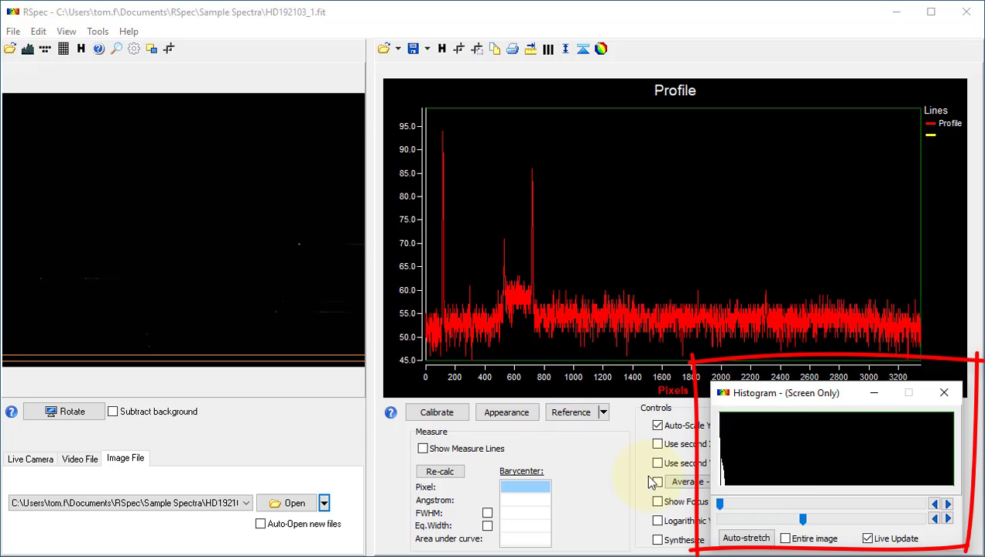
# Auto-stretch the display using the entire image and move both selection lines to bracket the bright spectra in the lower half
pyautogui.click(786, 539)
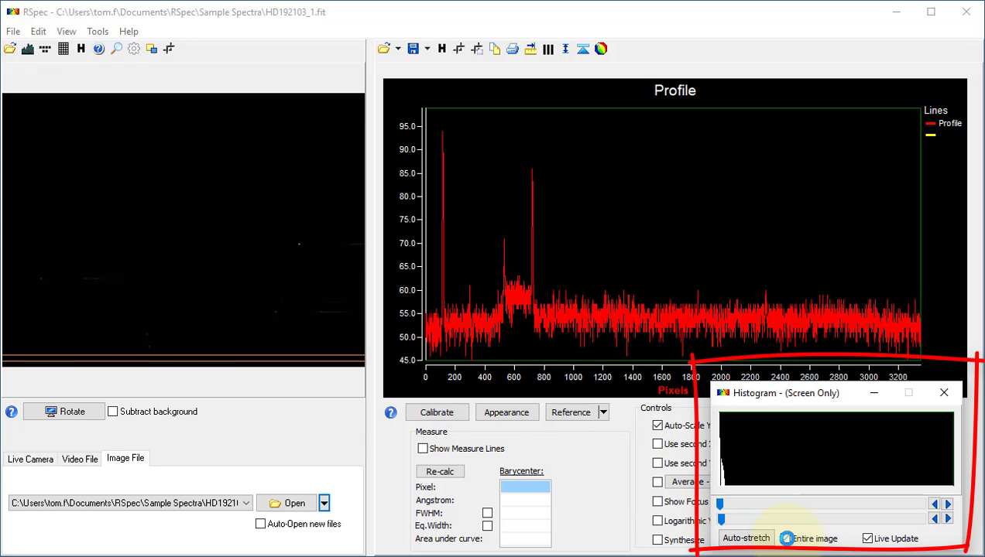
pyautogui.click(751, 540)
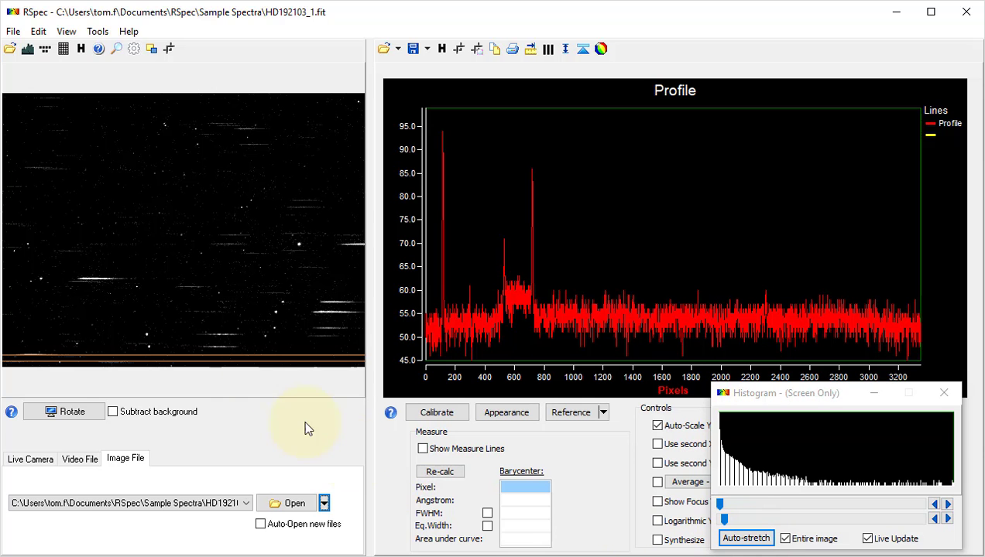
pyautogui.click(233, 342)
pyautogui.moveTo(236, 325); pyautogui.dragTo(248, 264)
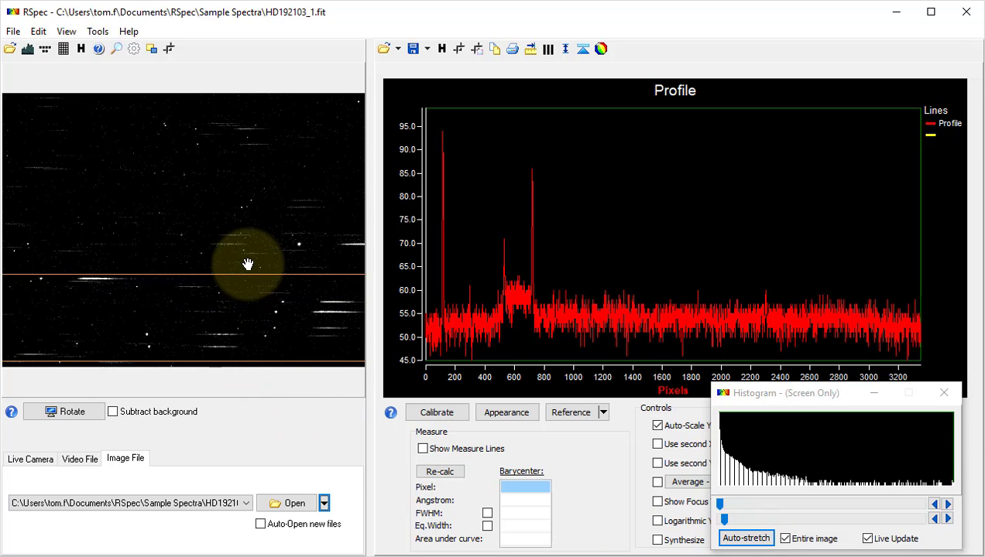
pyautogui.moveTo(244, 362); pyautogui.dragTo(249, 322)
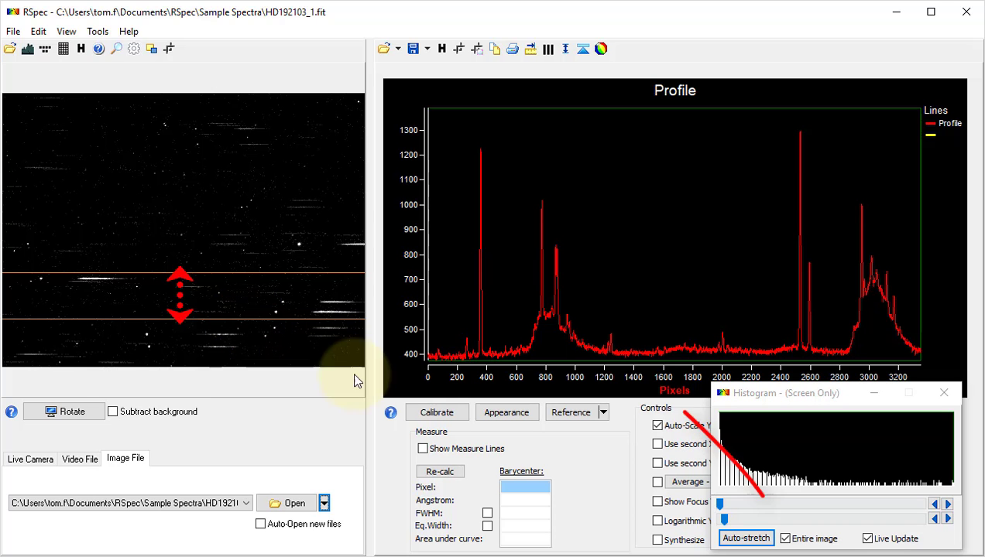
# Auto-stretch the display using only the selected area and narrow the selection band around the single upper spectrum
pyautogui.click(785, 539)
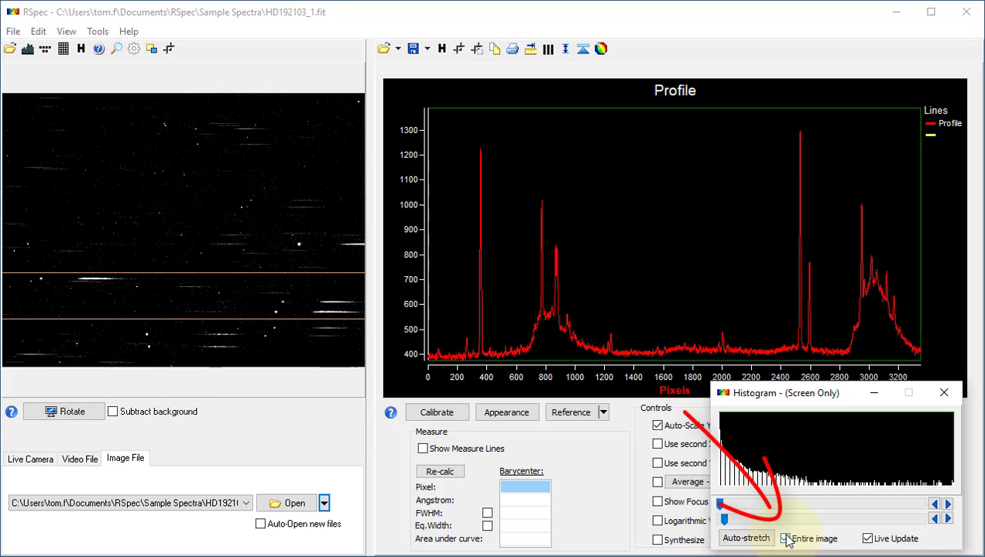
pyautogui.click(749, 542)
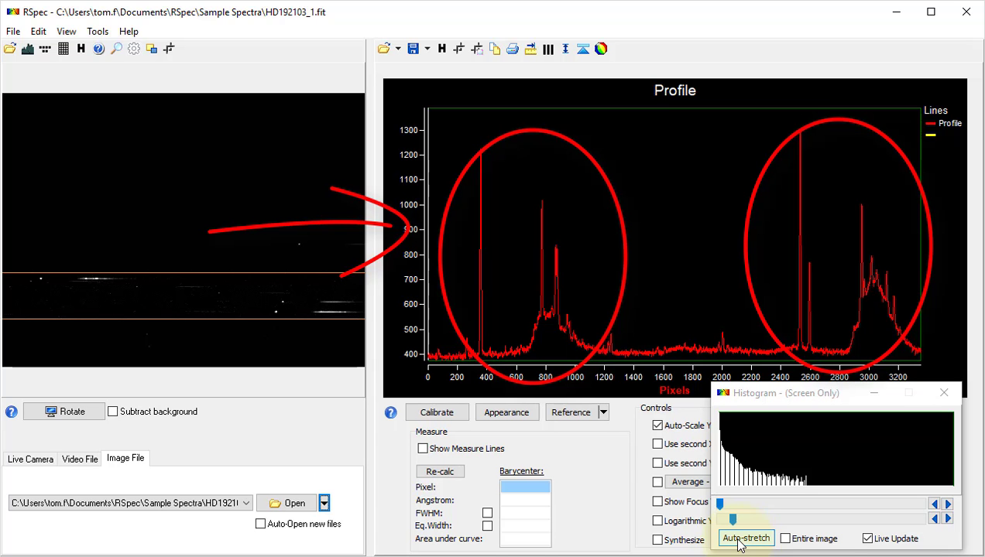
pyautogui.moveTo(241, 346); pyautogui.dragTo(242, 323)
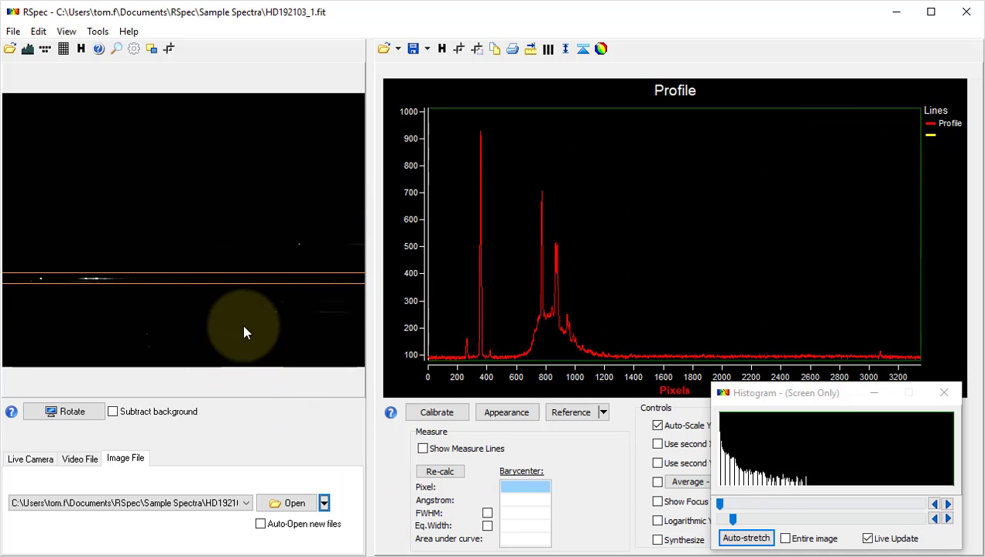
# Calibrate the profile with One Point Alignment, using the zero-order peak at pixel 357.2 as wavelength 0 and a dispersion of 11.19 Angstroms/Pixel
pyautogui.click(423, 413)
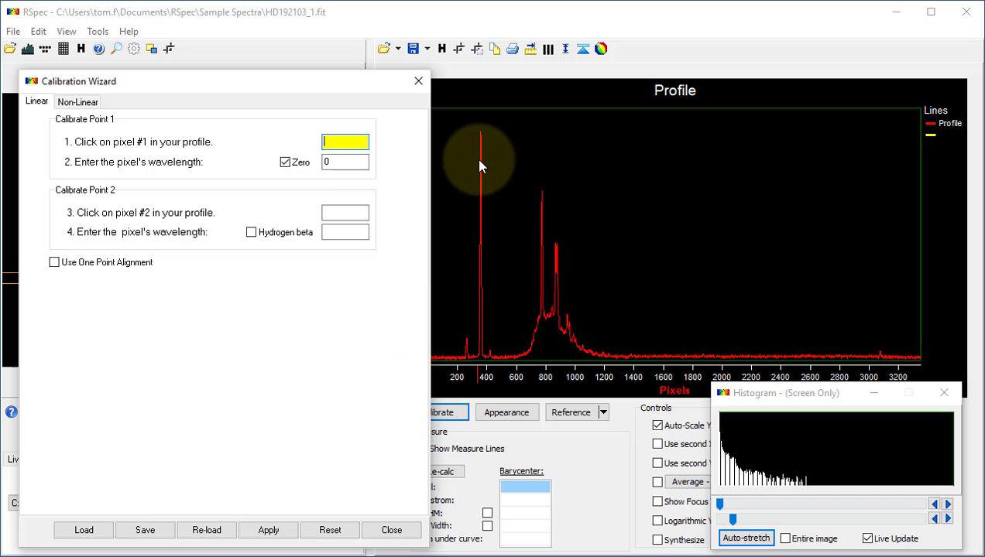
pyautogui.scroll(2, 487, 141)
pyautogui.scroll(1, 488, 144)
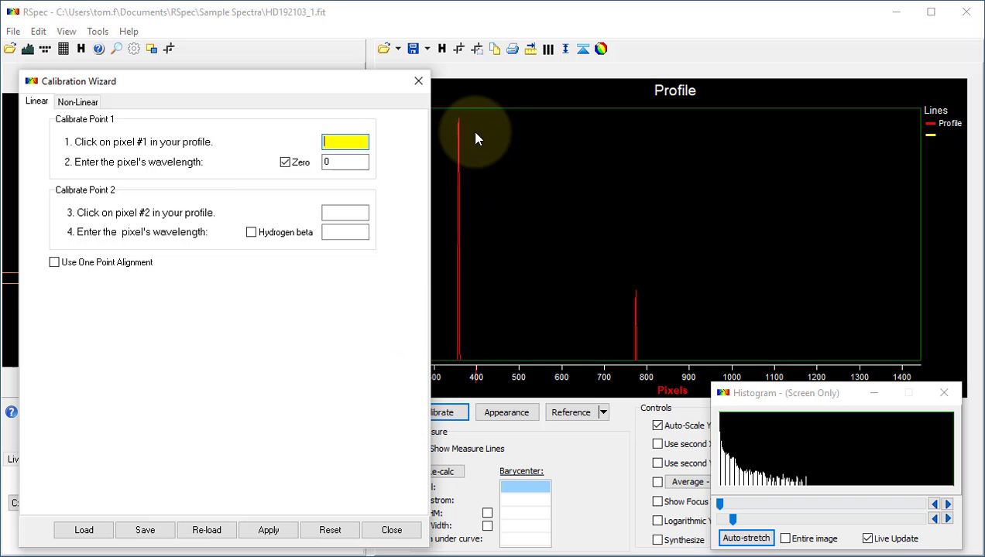
pyautogui.click(459, 130)
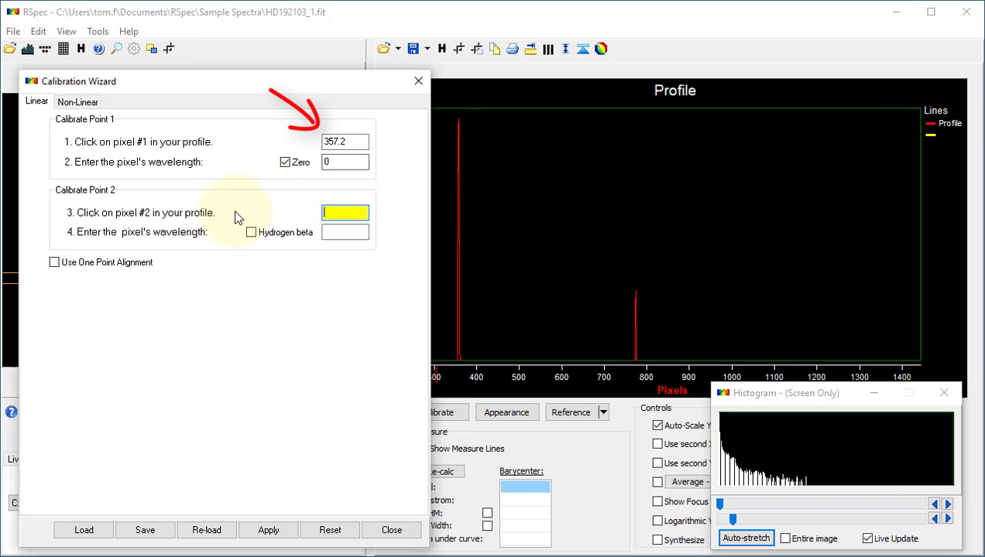
pyautogui.click(54, 263)
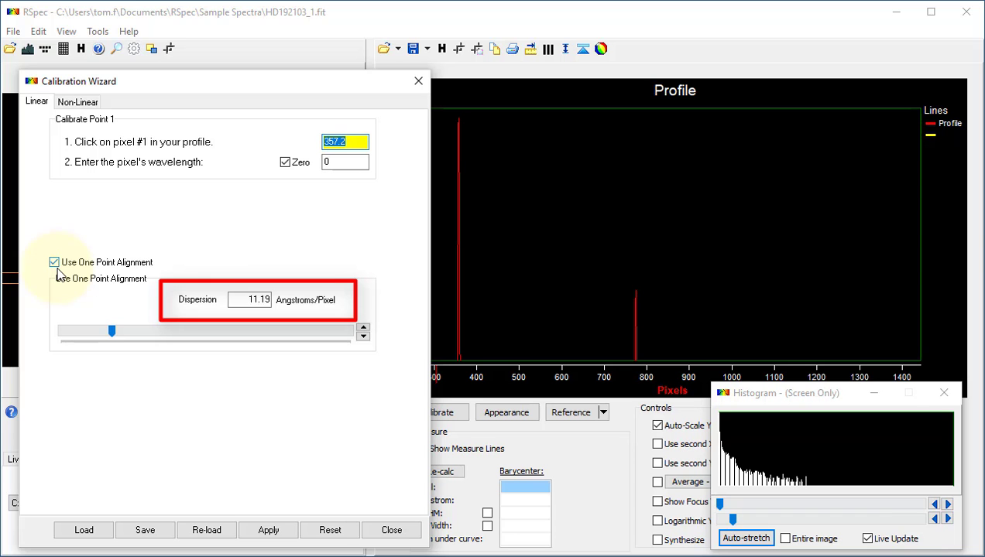
pyautogui.click(283, 532)
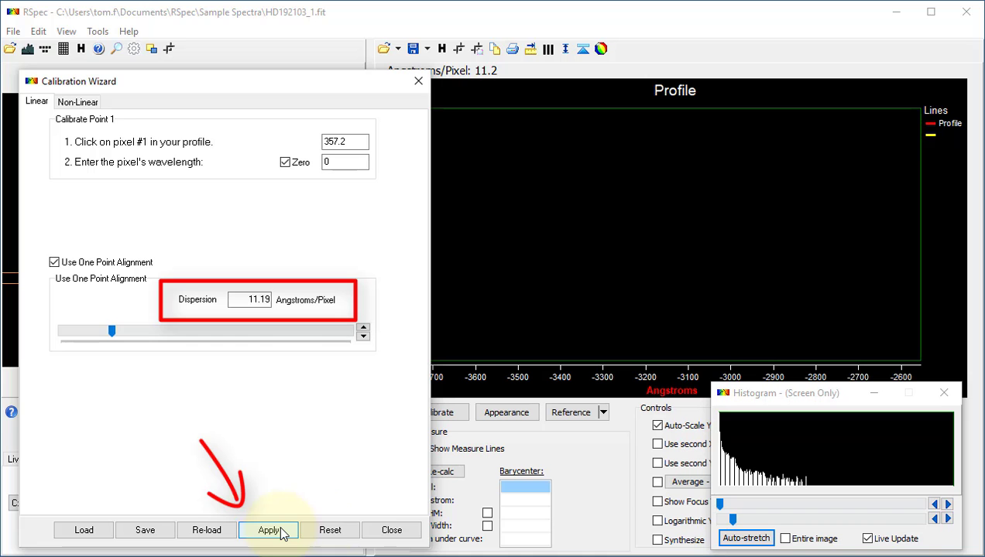
pyautogui.click(387, 532)
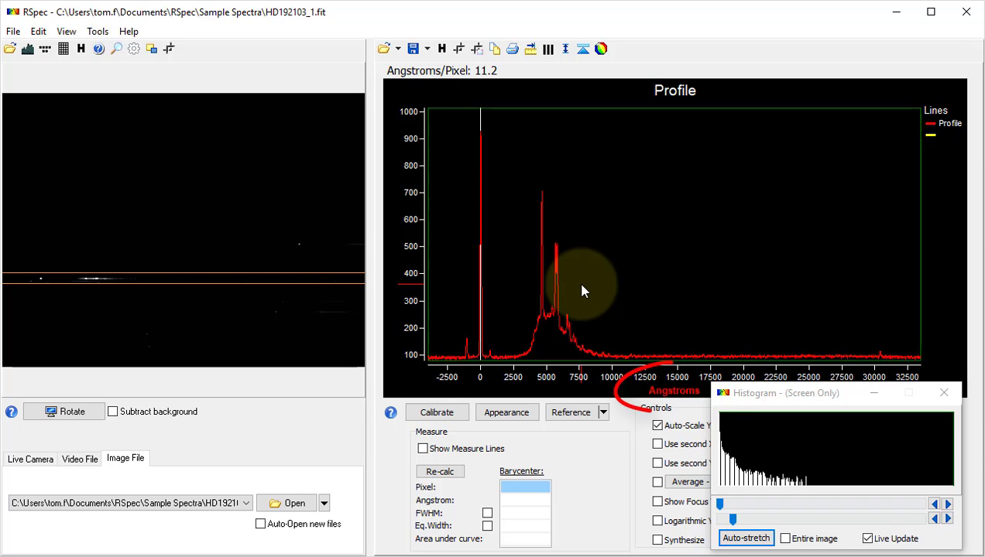
# Overlay the Wolf-Rayet (WC) element lines and compare them with the profile's peaks between about 2500 and 10000 Angstroms
pyautogui.click(550, 52)
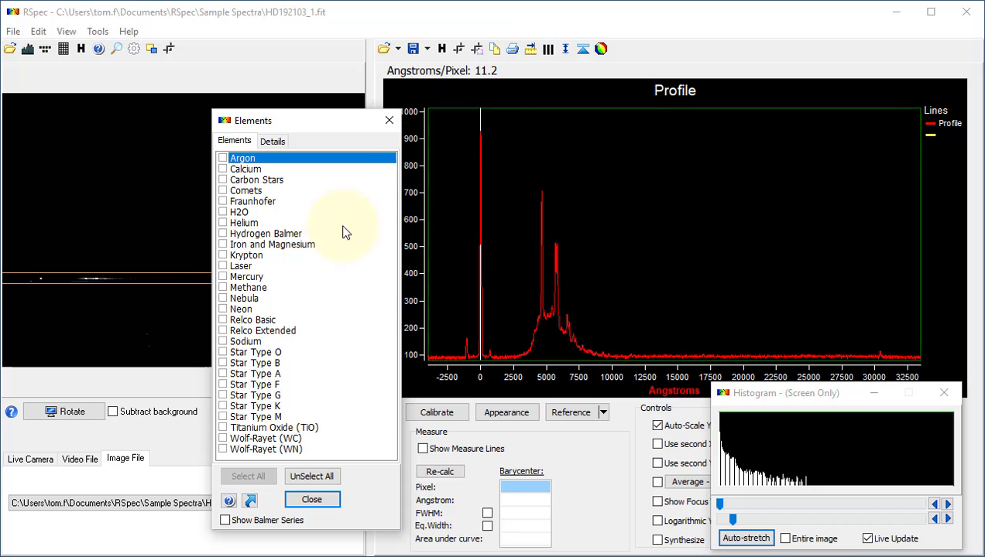
pyautogui.click(224, 439)
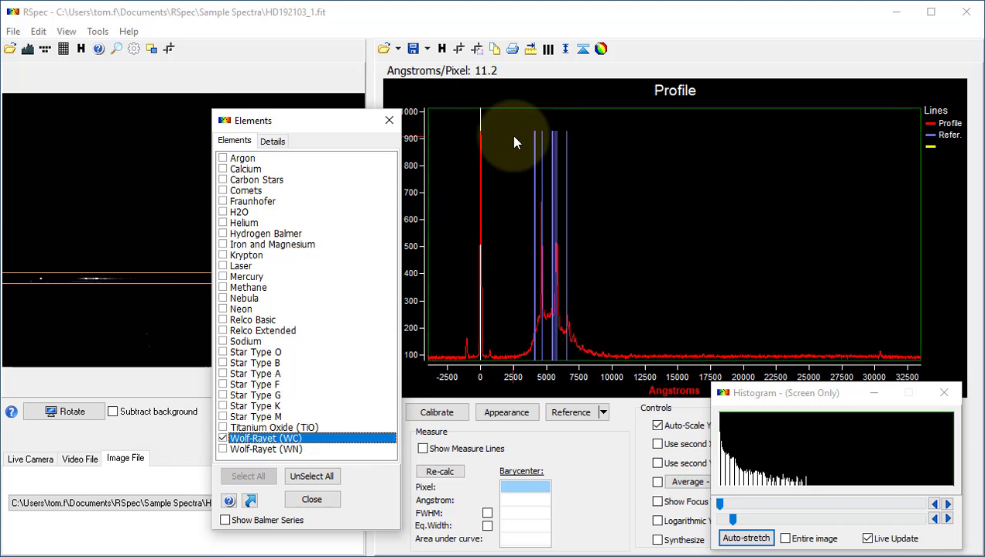
pyautogui.moveTo(513, 139); pyautogui.dragTo(615, 364)
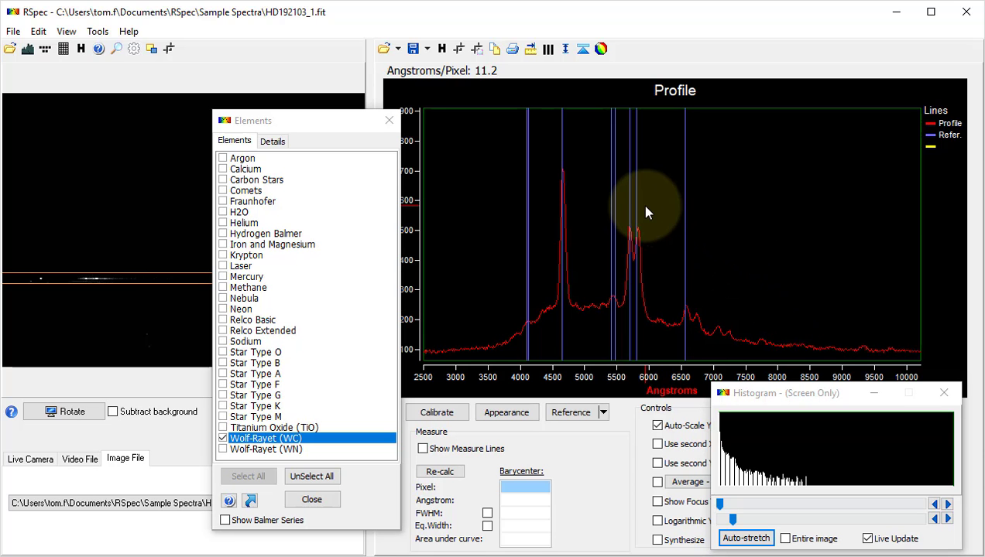
pyautogui.moveTo(637, 205)
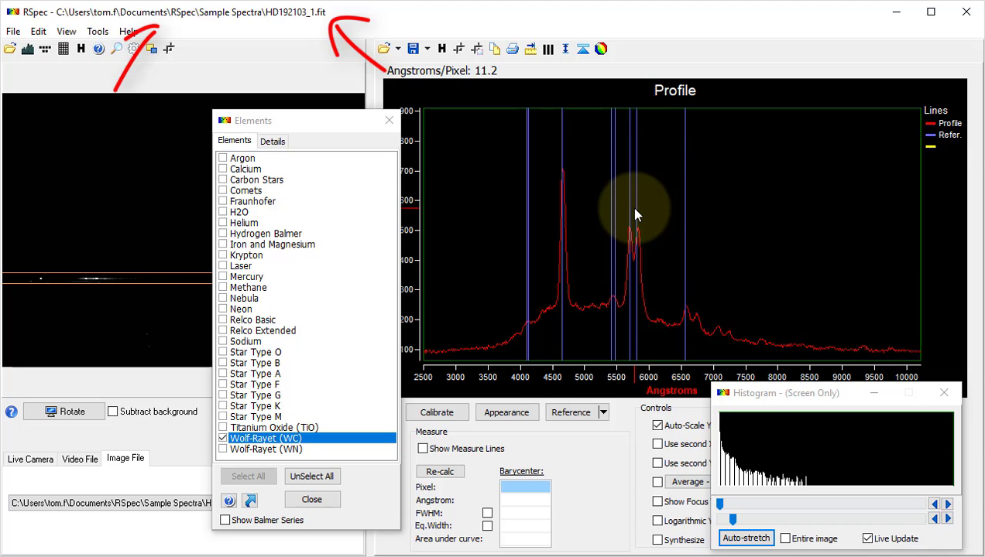
pyautogui.click(389, 121)
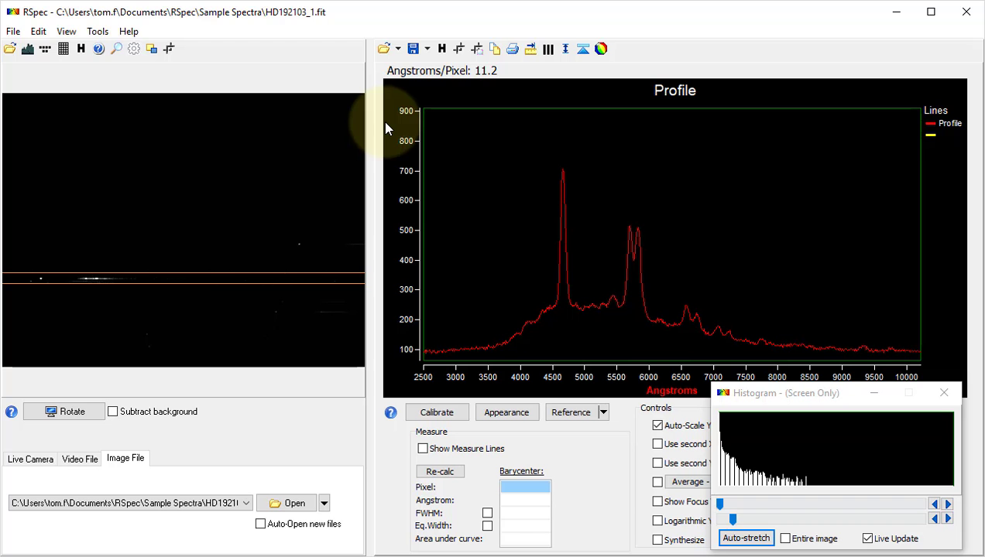
# Load the recent reference series Second WR.dat and show it with the profile over about 3000 to 7600 Angstroms
pyautogui.click(603, 412)
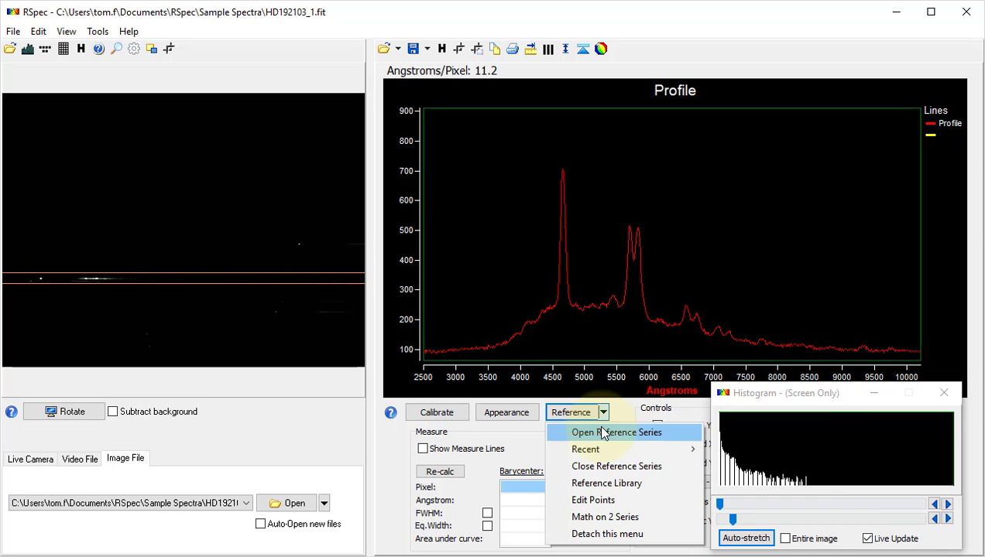
pyautogui.moveTo(606, 452)
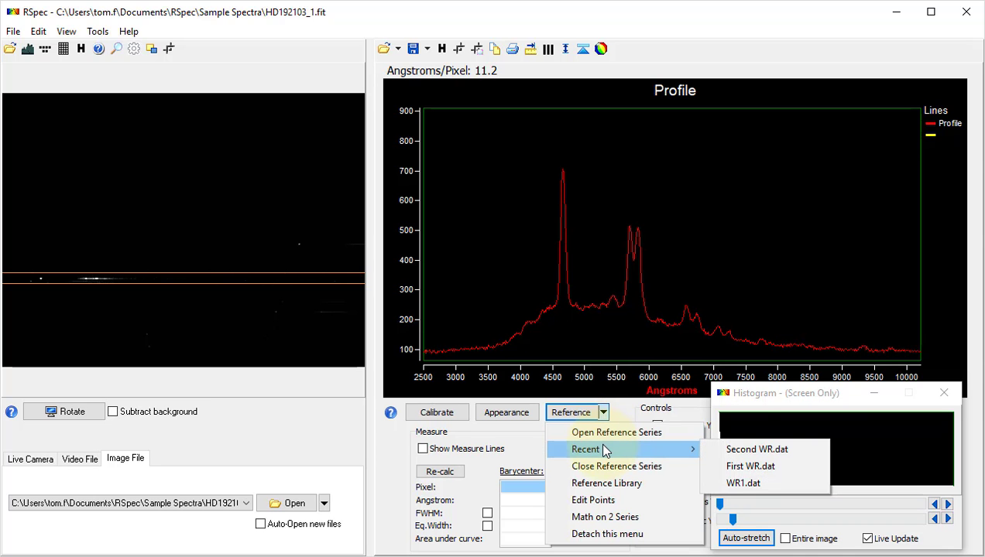
pyautogui.click(739, 449)
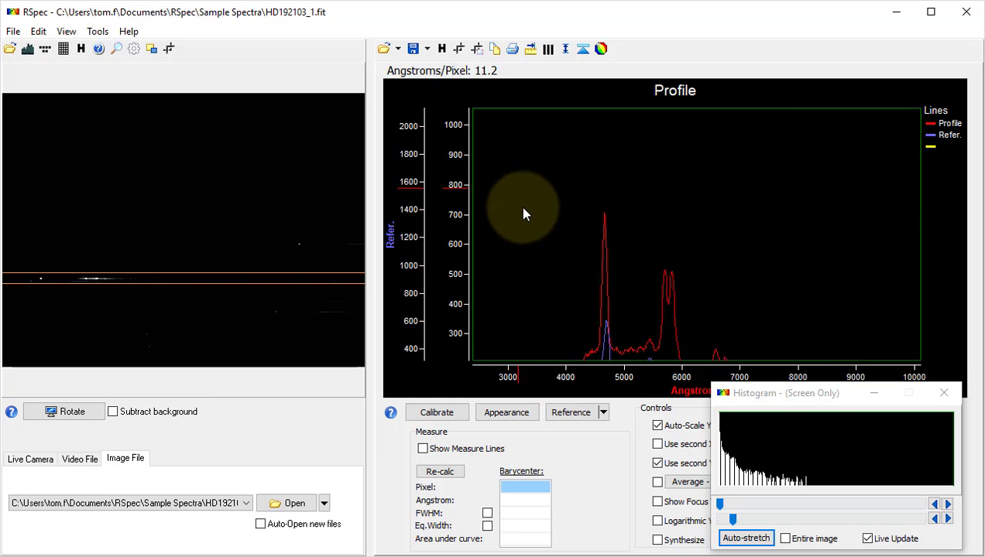
pyautogui.moveTo(534, 130); pyautogui.dragTo(798, 354)
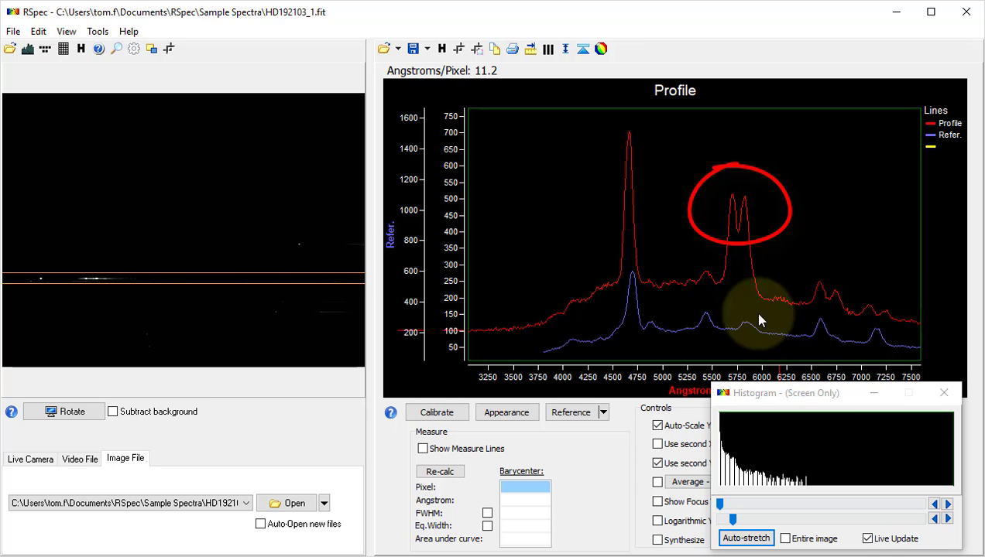
# Scale the reference series by a factor of 1.41 to bring it close to the profile's height
pyautogui.click(566, 49)
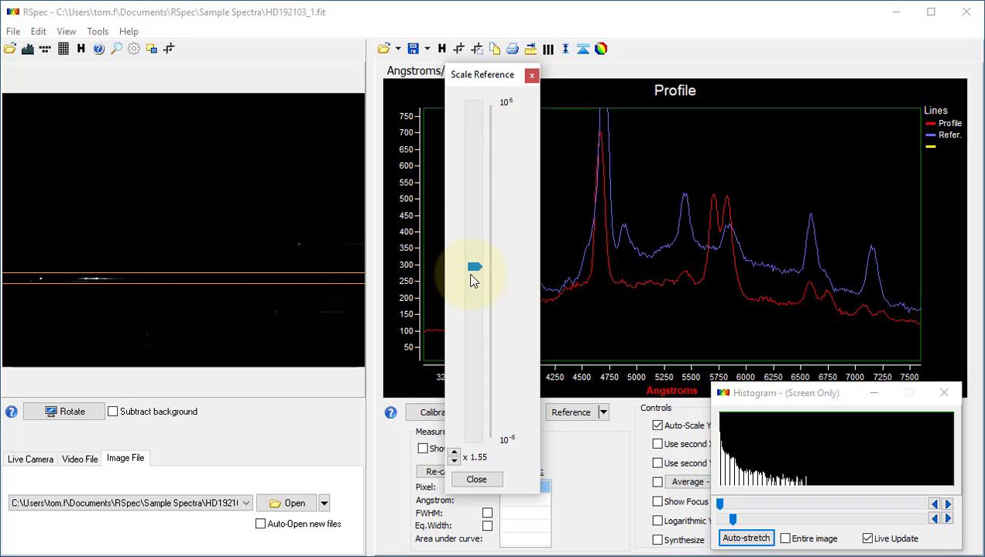
pyautogui.moveTo(472, 270)
pyautogui.mouseDown()
pyautogui.moveTo(474, 279)
pyautogui.moveTo(476, 262)
pyautogui.moveTo(481, 273)
pyautogui.mouseUp()
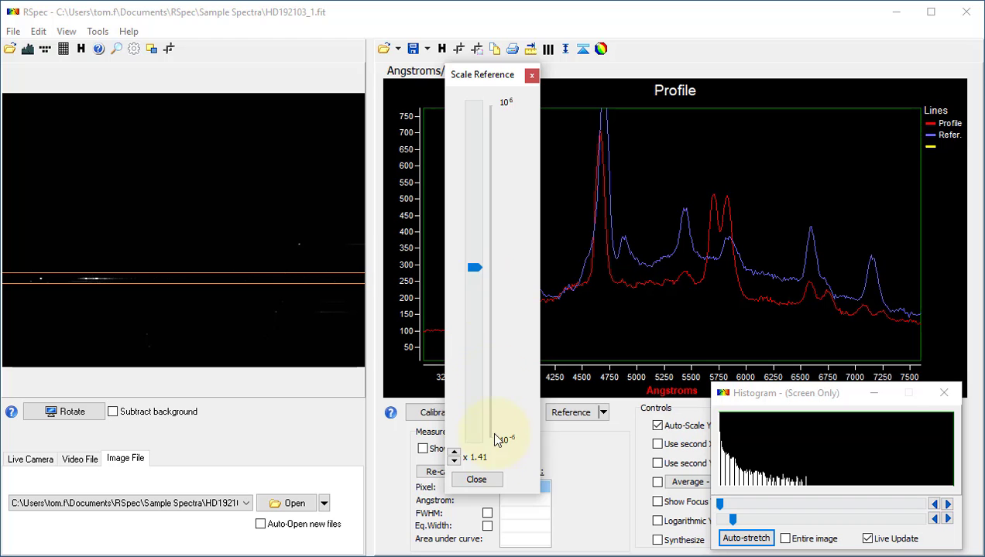
pyautogui.click(488, 480)
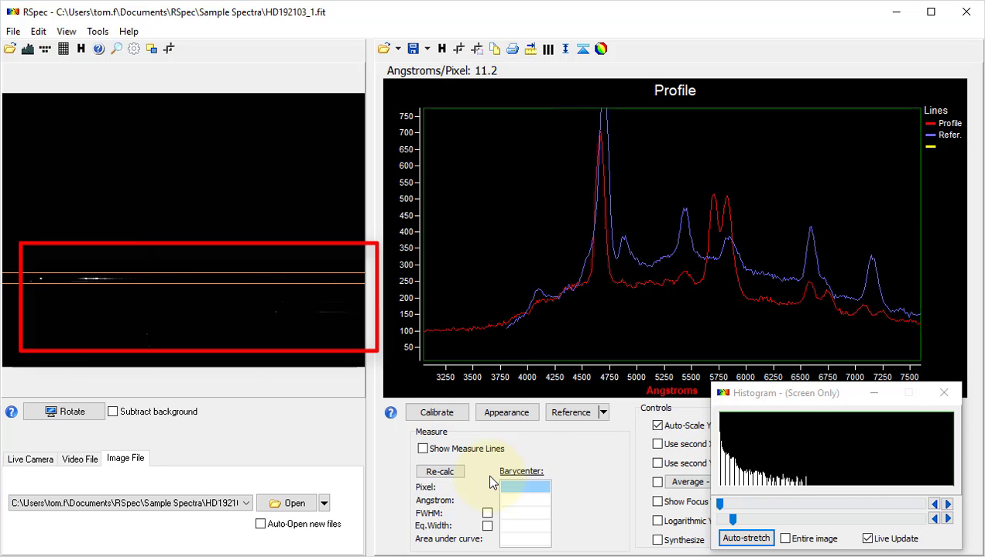
# Widen the selection band to include the lower spectra and crop the profile to the first star's range, about -700 to 9200 Angstroms
pyautogui.moveTo(211, 351); pyautogui.dragTo(224, 371)
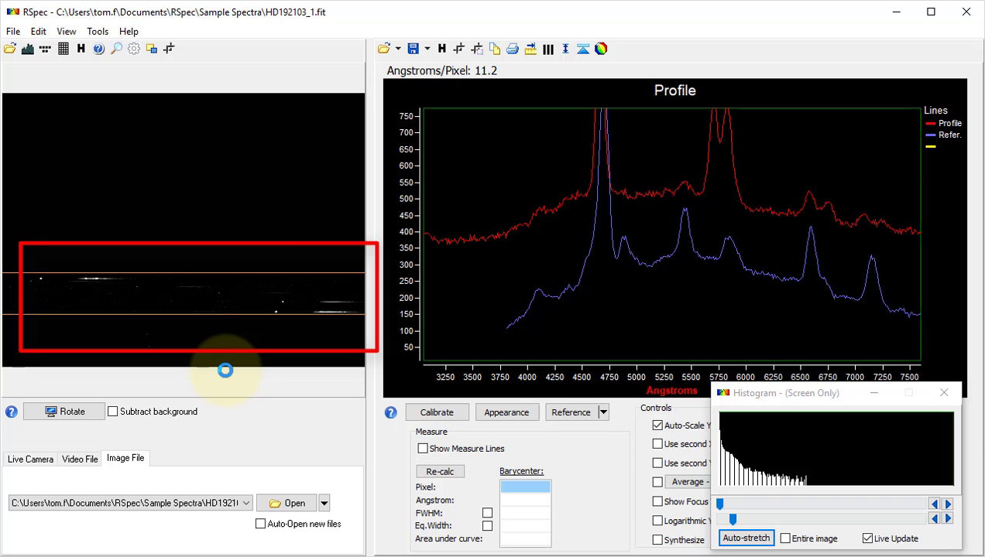
pyautogui.moveTo(658, 220); pyautogui.dragTo(643, 263)
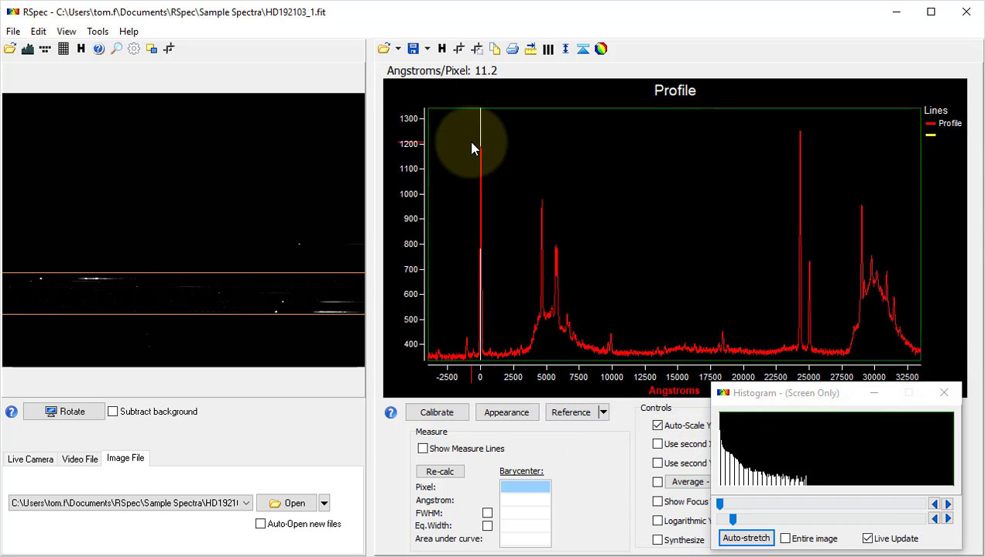
pyautogui.moveTo(471, 144); pyautogui.dragTo(598, 364)
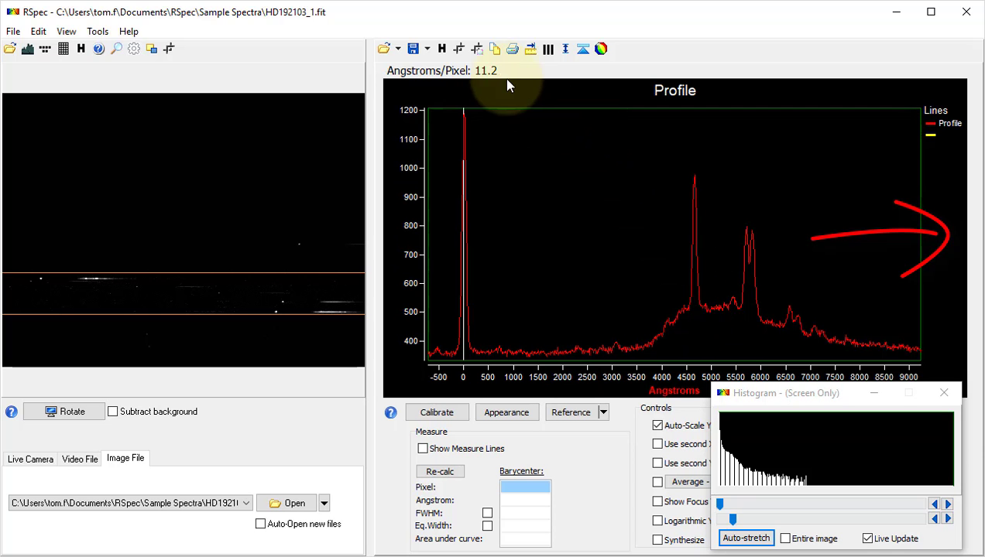
pyautogui.click(477, 49)
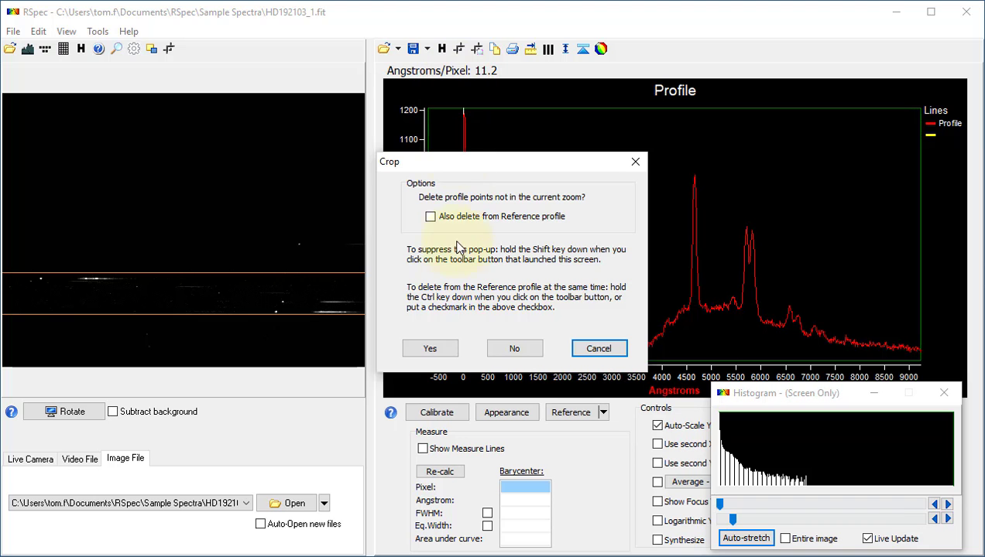
pyautogui.click(451, 355)
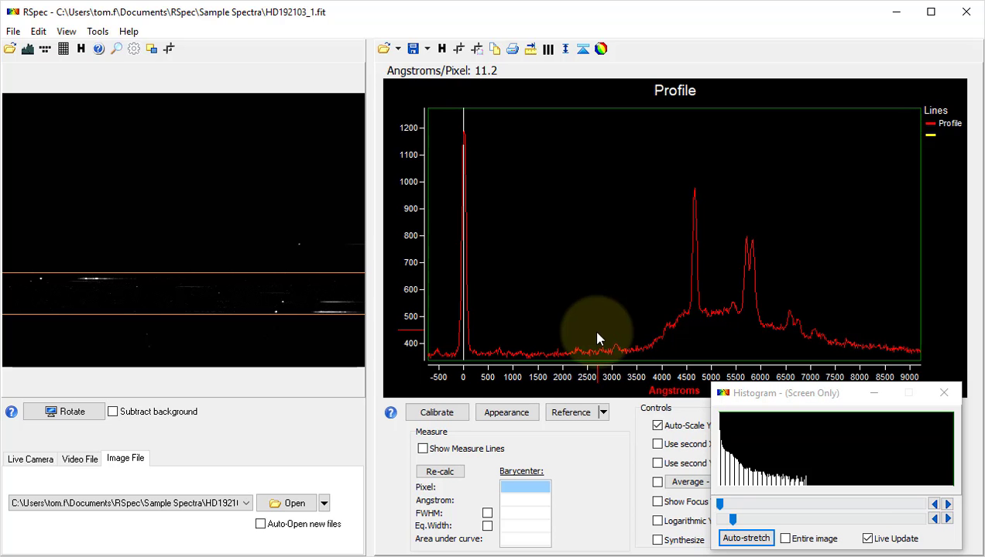
# Open the recent image Vega2018.png and place the selection band tightly around the star and its spectrum
pyautogui.click(324, 503)
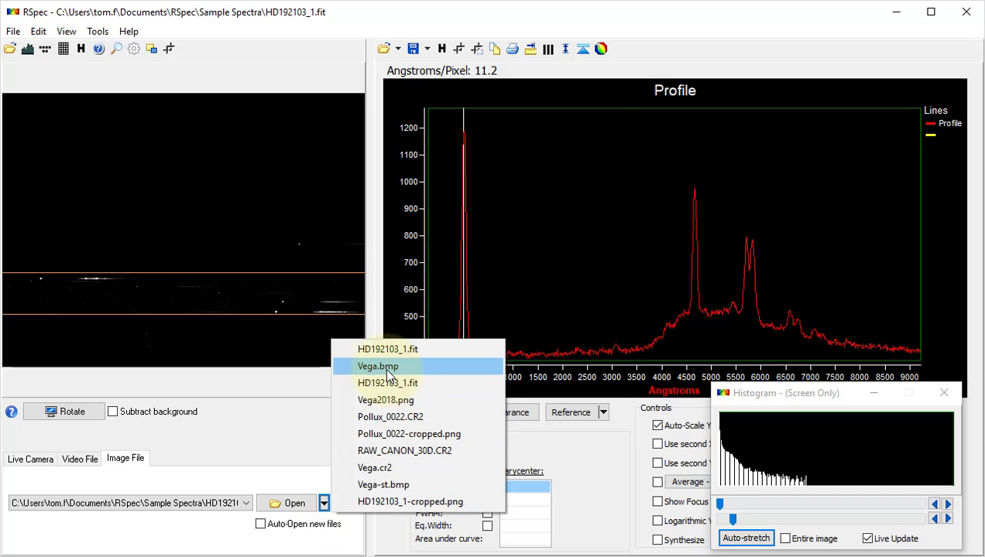
pyautogui.click(386, 400)
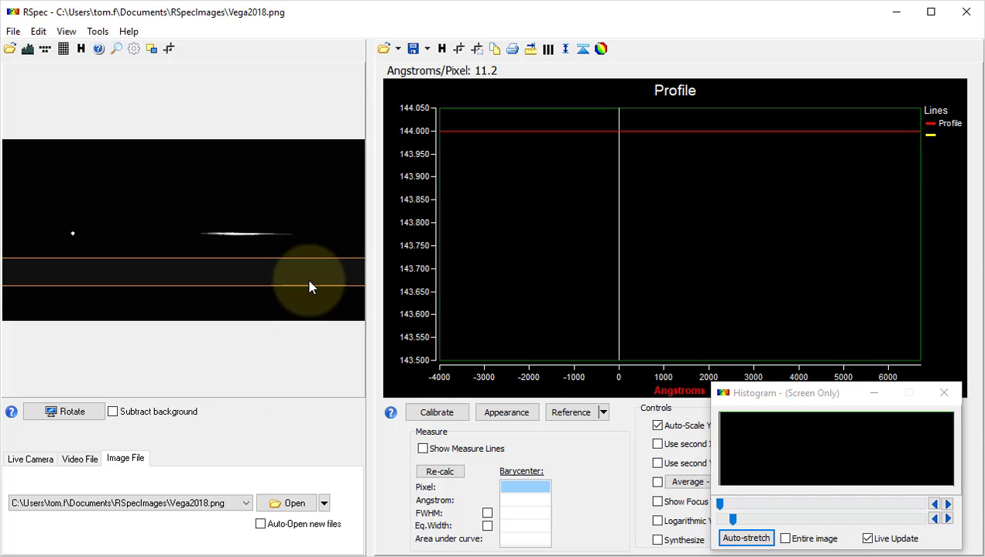
pyautogui.moveTo(310, 285); pyautogui.dragTo(323, 254)
pyautogui.moveTo(304, 306)
pyautogui.mouseDown()
pyautogui.moveTo(315, 290)
pyautogui.moveTo(312, 306)
pyautogui.mouseUp()
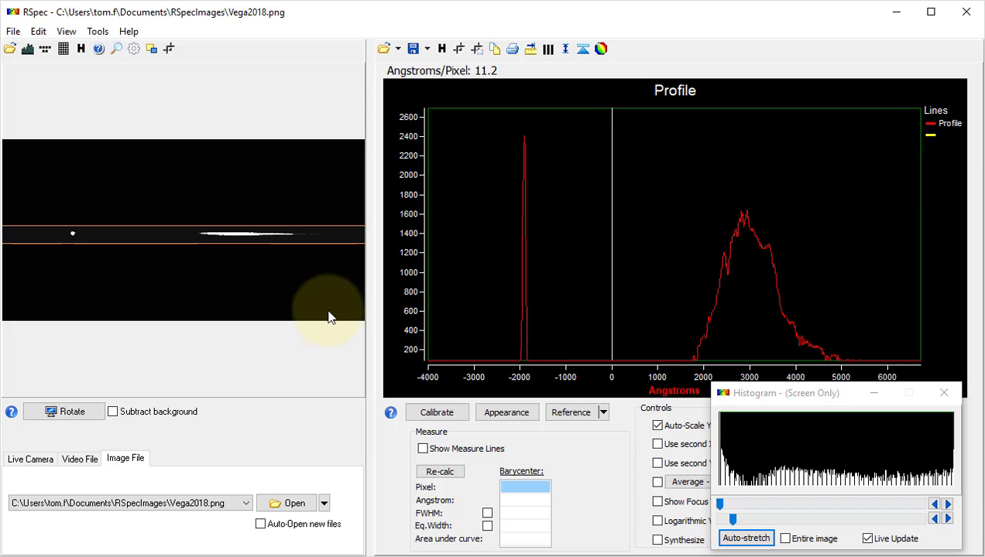
# Enter two linear calibration points: the star peak at pixel 186.5 as zero and the dip at pixel 580.7 as hydrogen beta; close the histogram
pyautogui.click(434, 414)
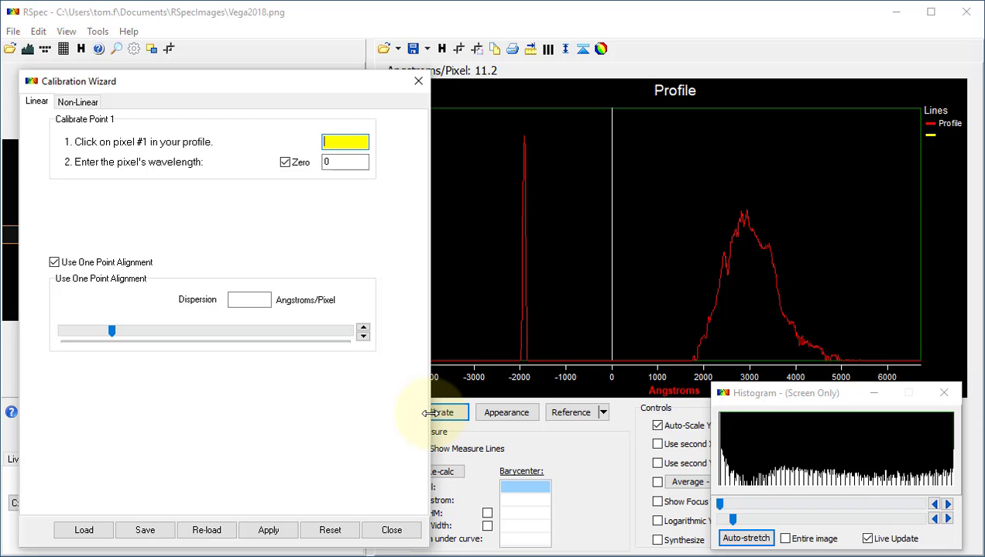
pyautogui.click(524, 145)
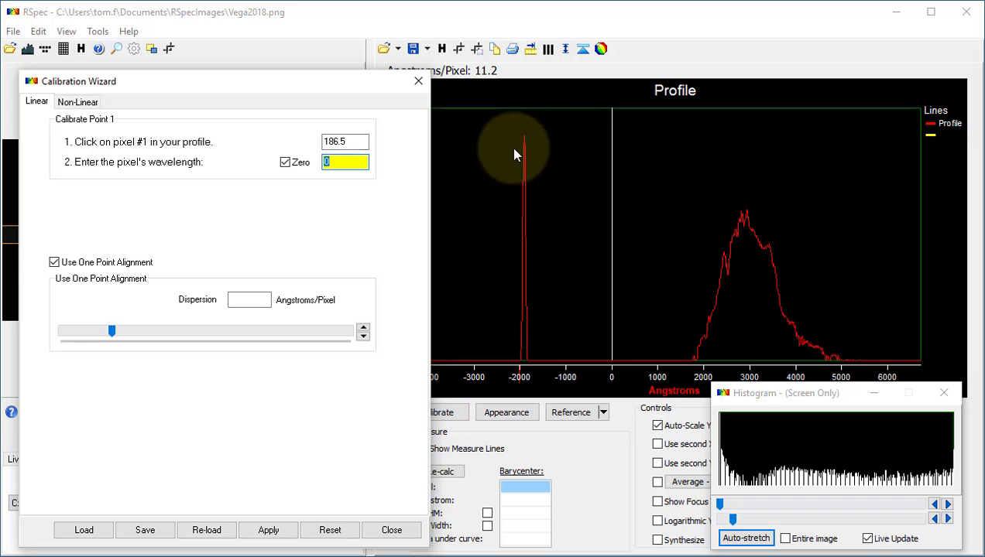
pyautogui.click(54, 262)
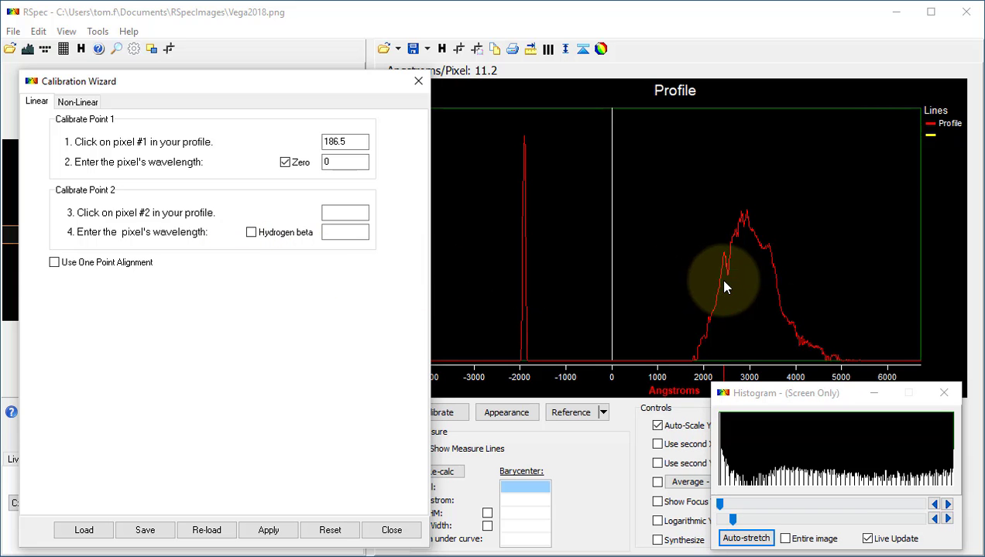
pyautogui.click(366, 214)
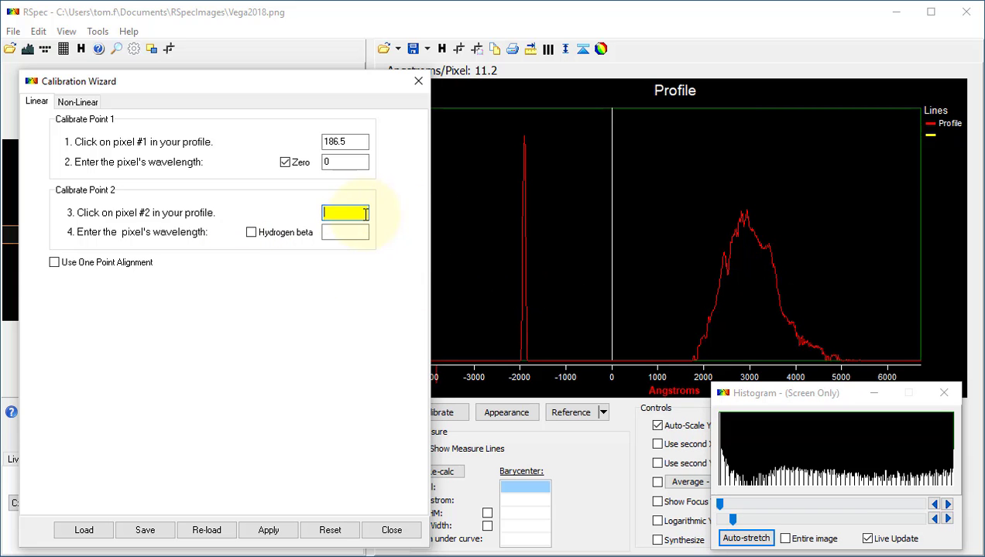
pyautogui.click(730, 273)
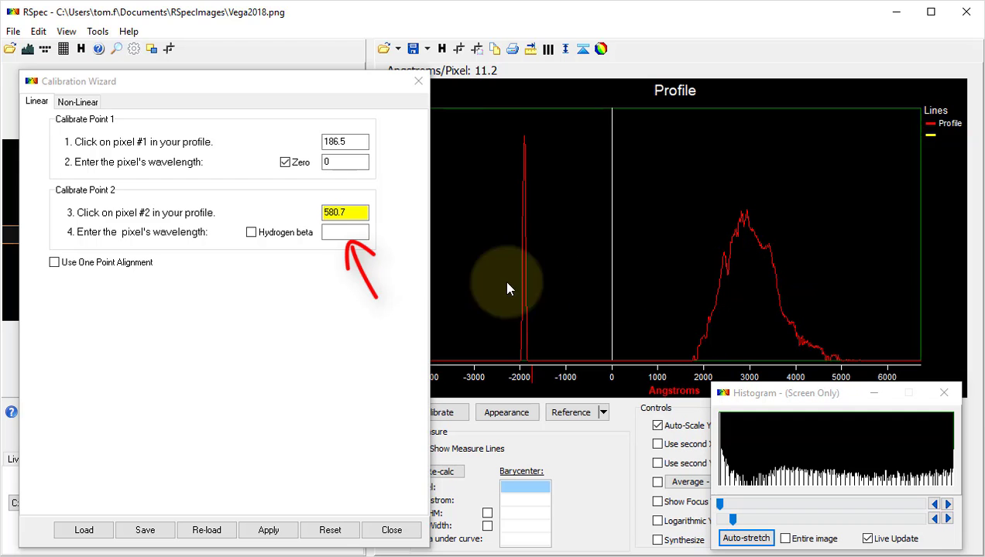
pyautogui.click(254, 233)
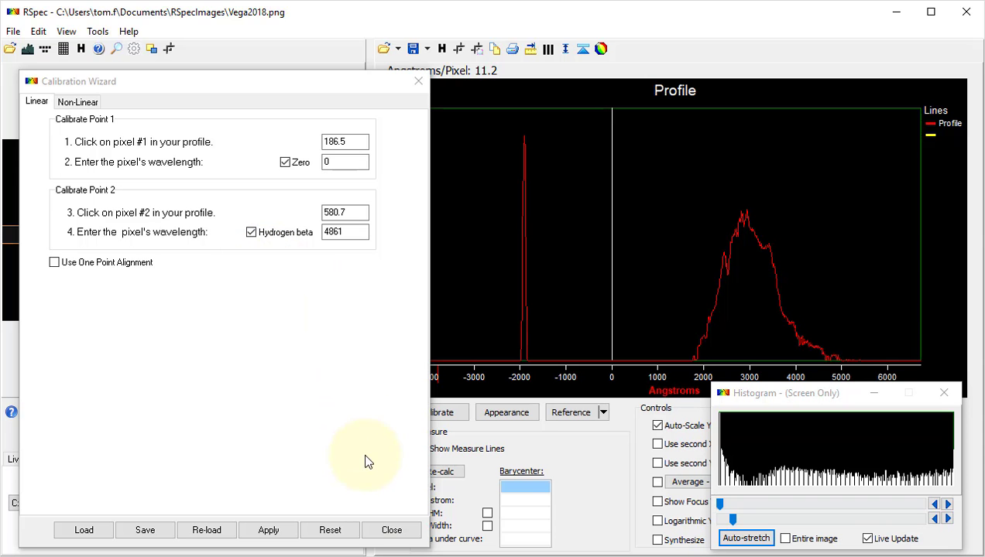
pyautogui.click(385, 532)
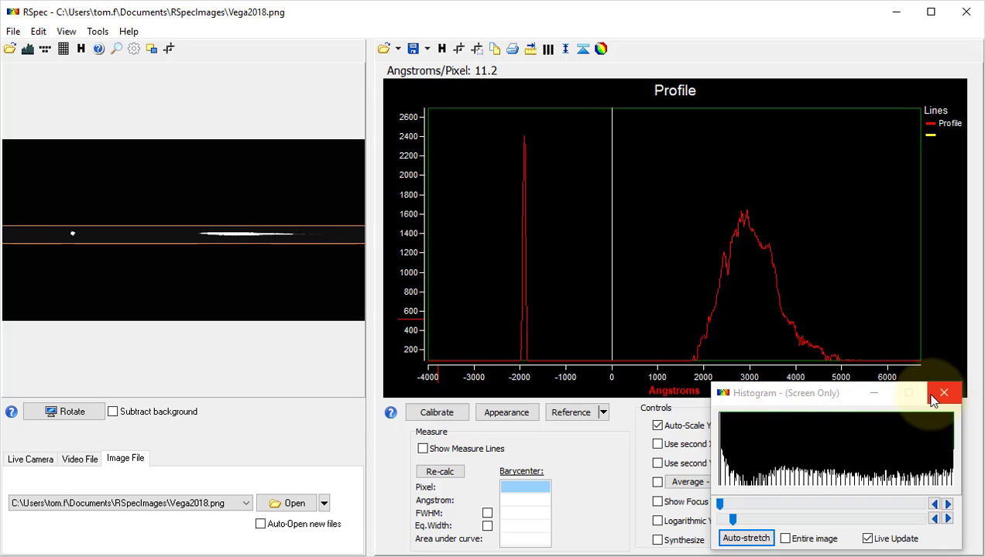
pyautogui.click(943, 393)
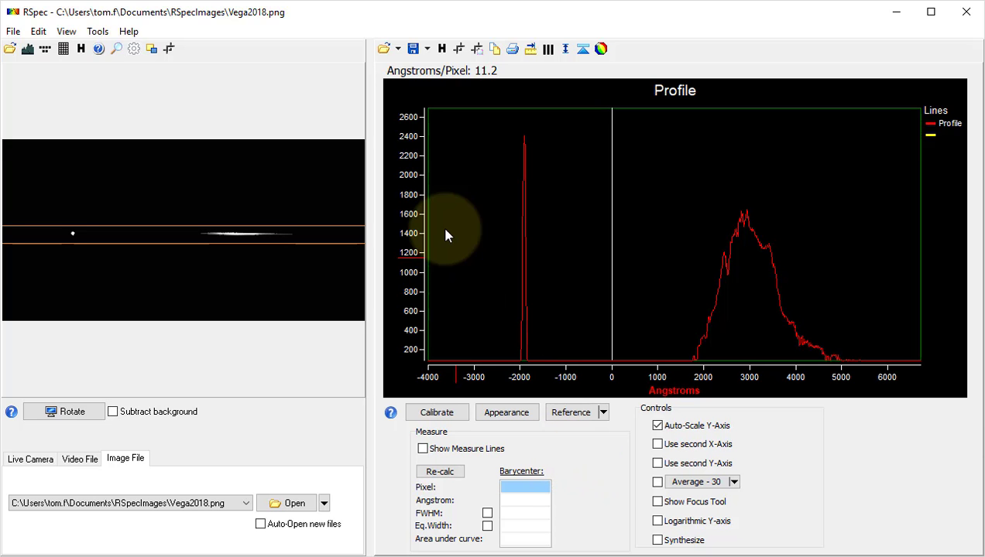
# Open the recent series left side.dat as the profile and load right side.dat as the reference series
pyautogui.click(397, 48)
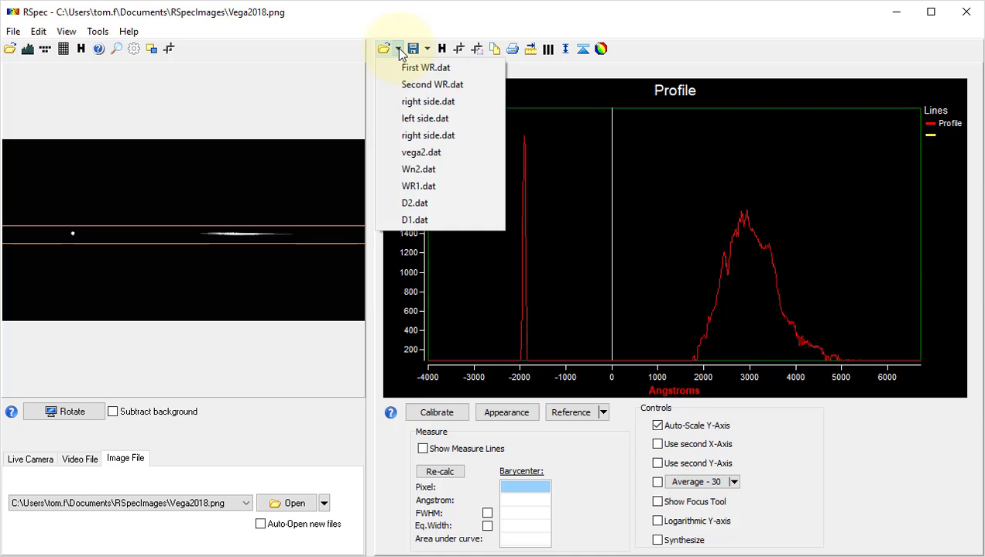
pyautogui.click(425, 118)
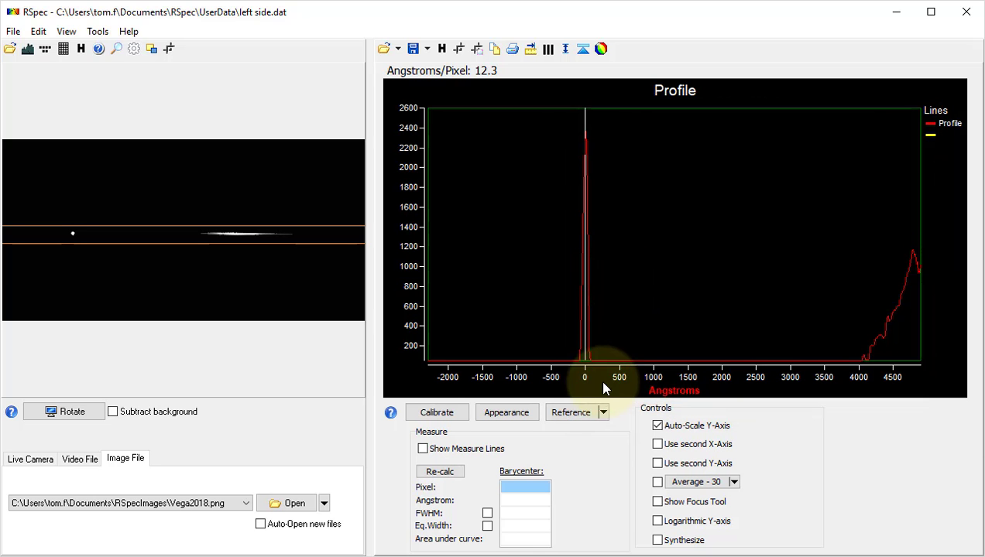
pyautogui.click(603, 414)
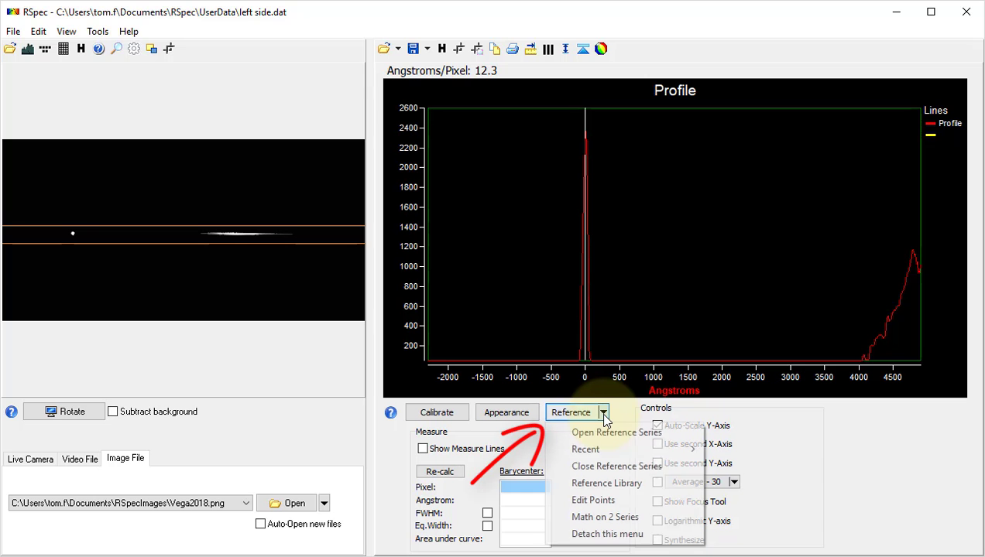
pyautogui.moveTo(610, 452)
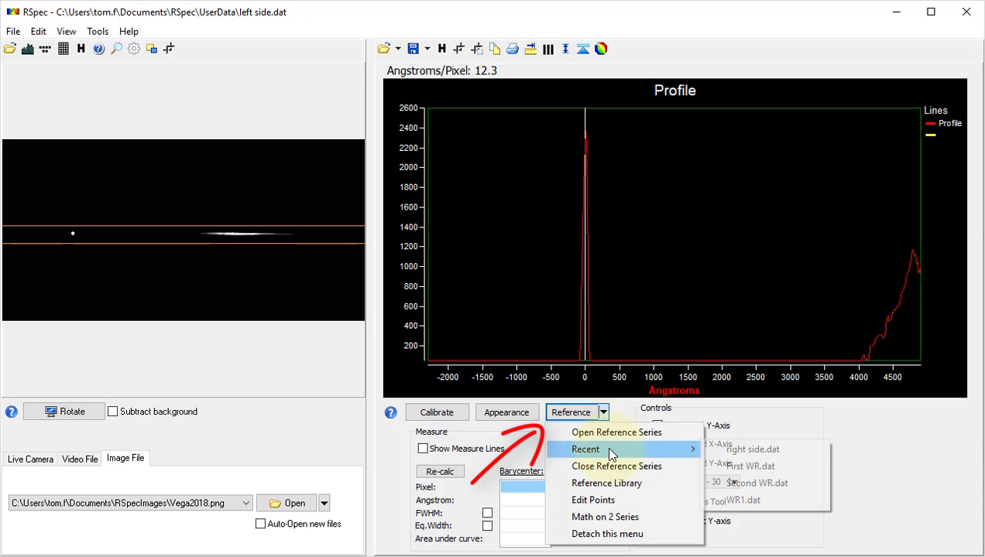
pyautogui.click(774, 450)
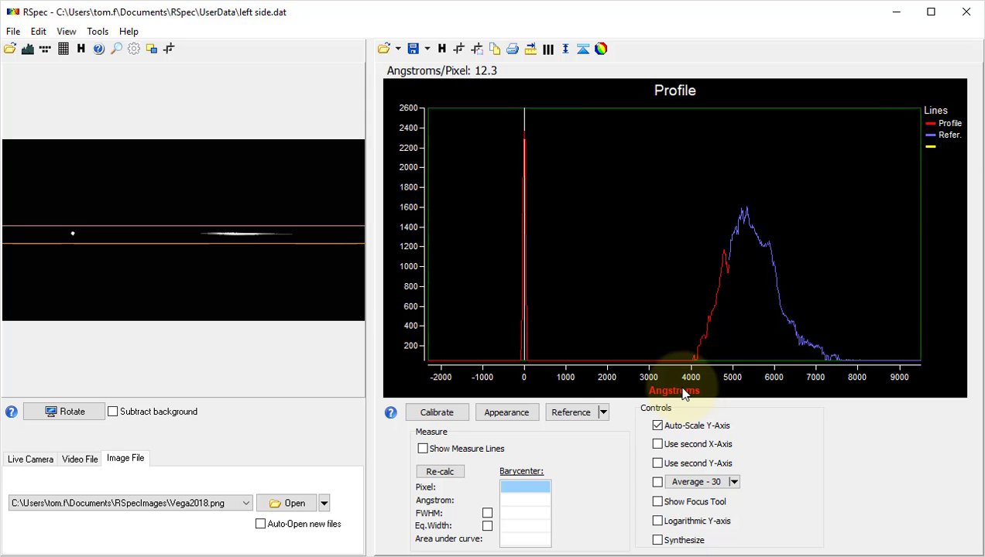
# Combine the main profile with the reference series using Math on 2 Series
pyautogui.click(603, 413)
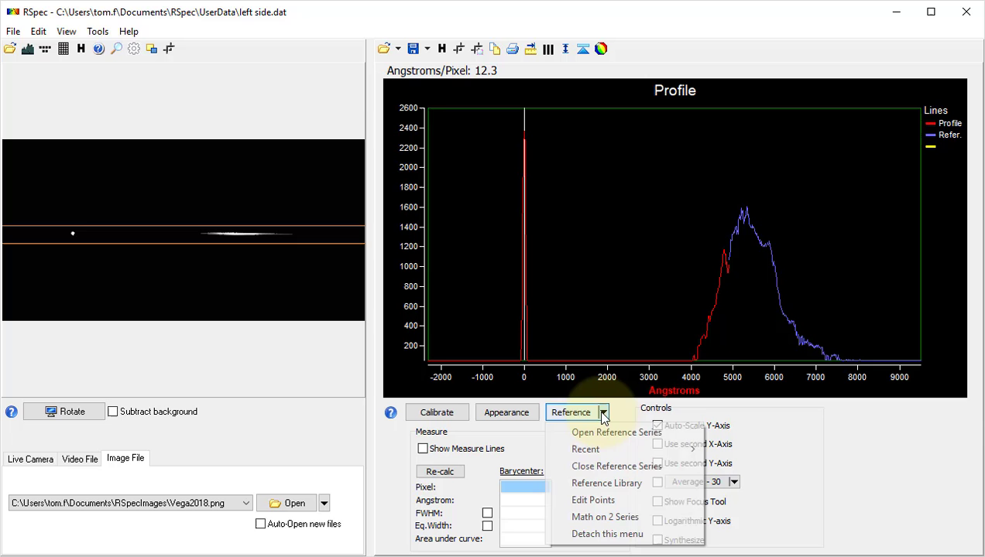
pyautogui.click(631, 524)
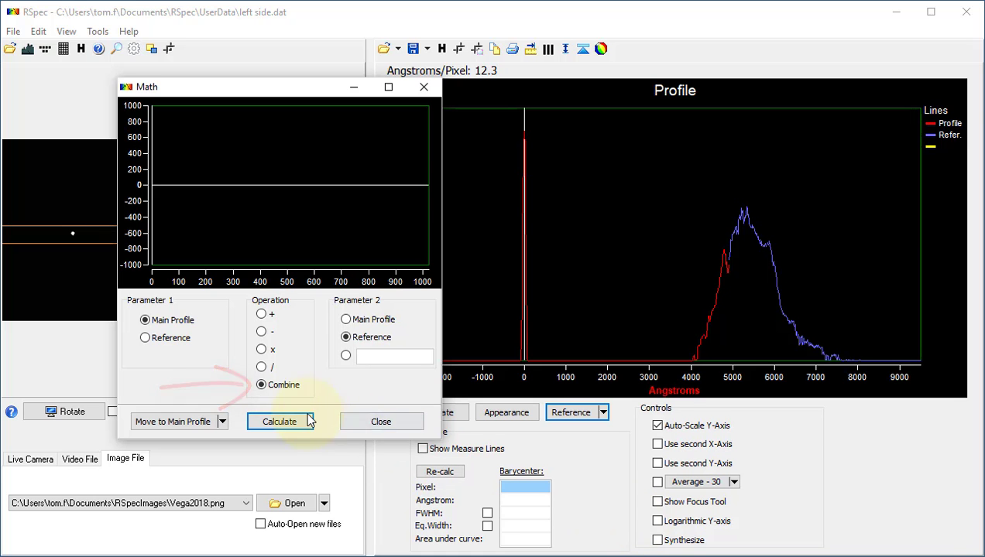
pyautogui.click(279, 422)
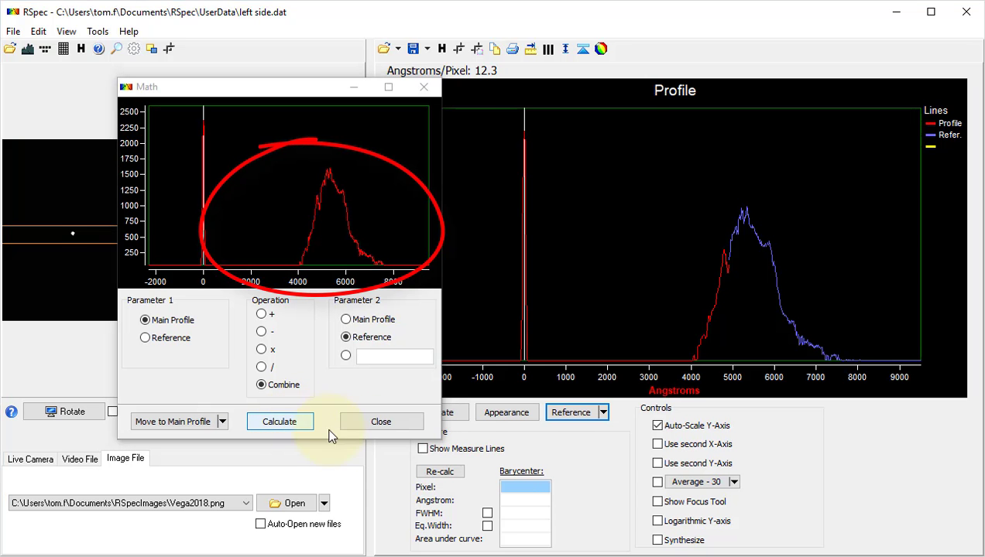
# Close the reference series and move the combined result to the main profile, closing the Math window
pyautogui.click(604, 415)
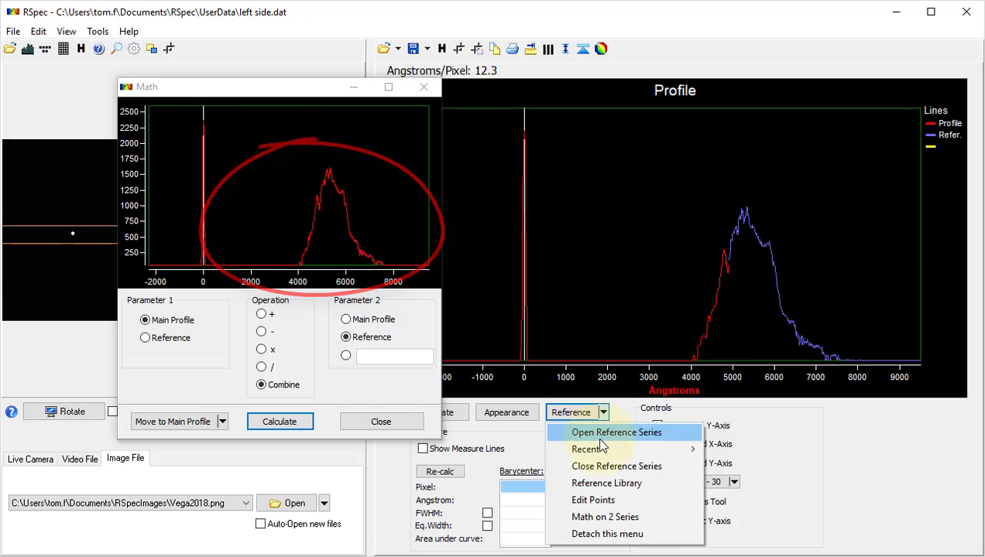
pyautogui.click(635, 466)
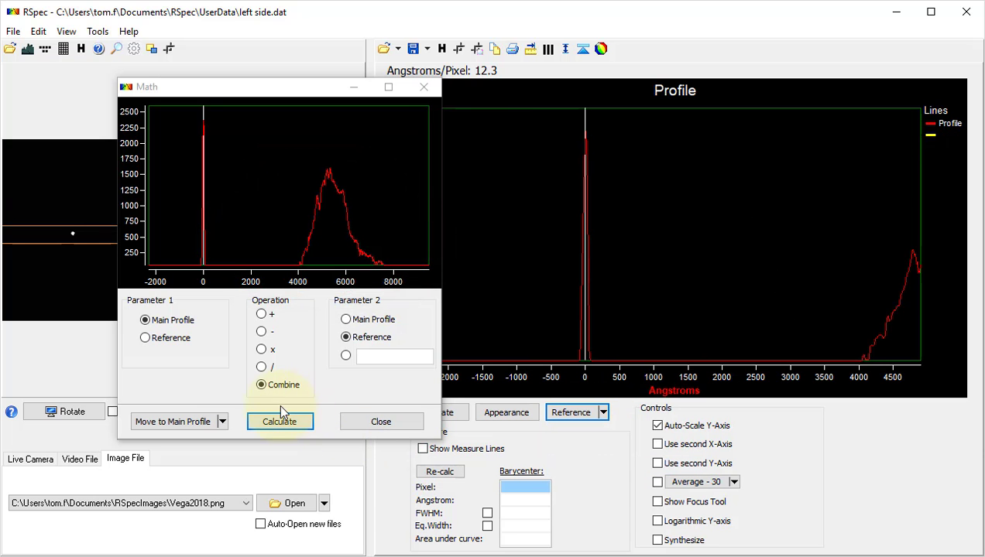
pyautogui.click(223, 422)
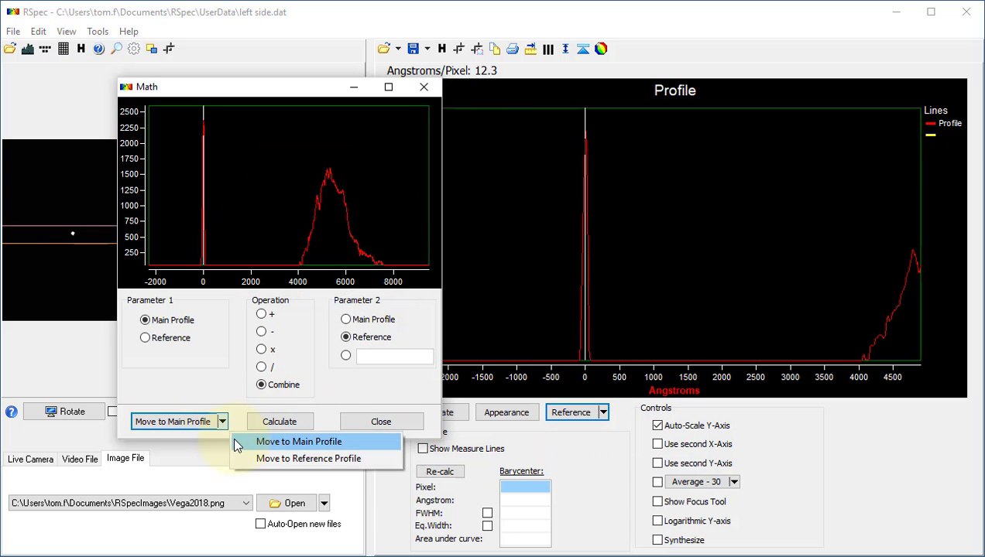
pyautogui.click(253, 442)
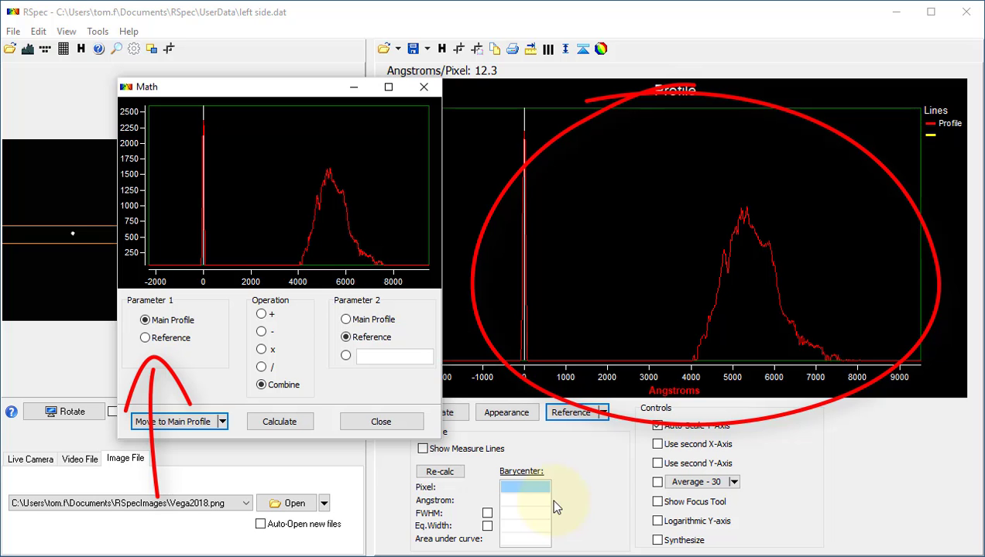
pyautogui.click(412, 426)
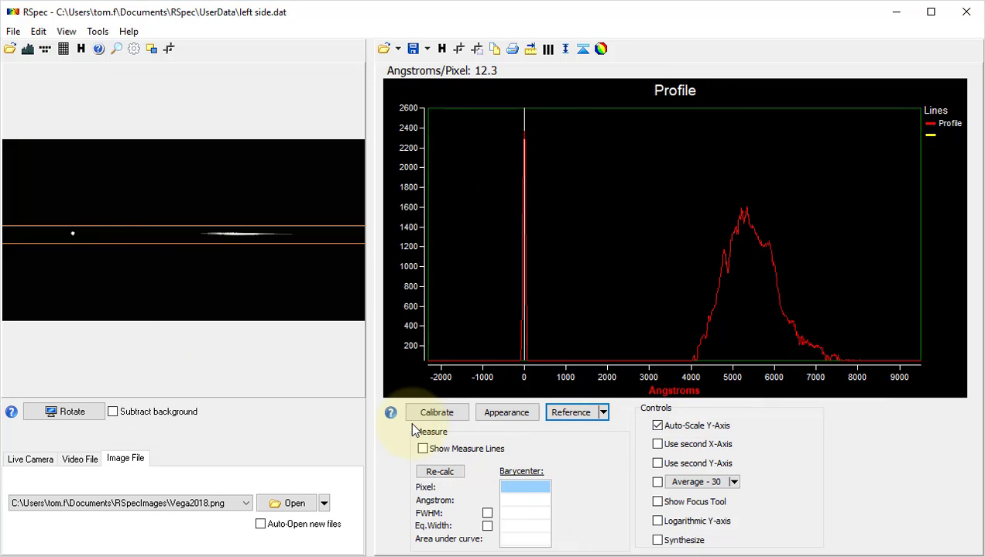
# Narrow the selection band to bring back the image's profile, and open left side.dat and right side.dat together as one combined profile
pyautogui.moveTo(305, 289); pyautogui.dragTo(308, 285)
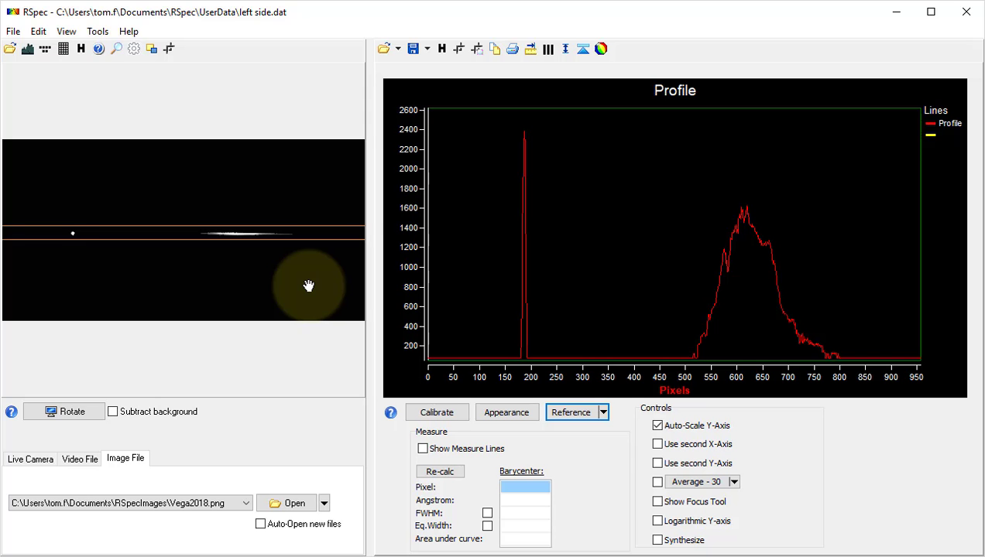
pyautogui.click(384, 49)
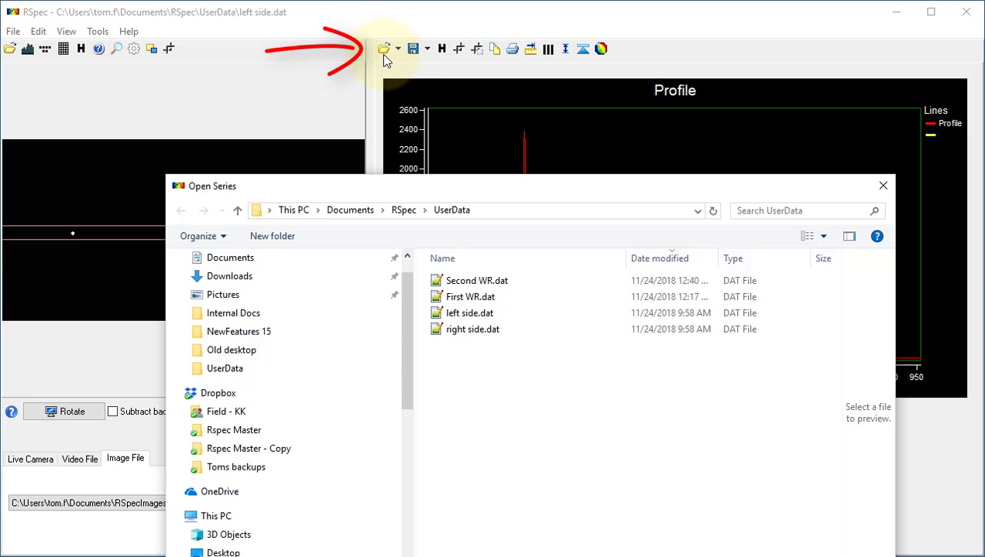
pyautogui.click(461, 320)
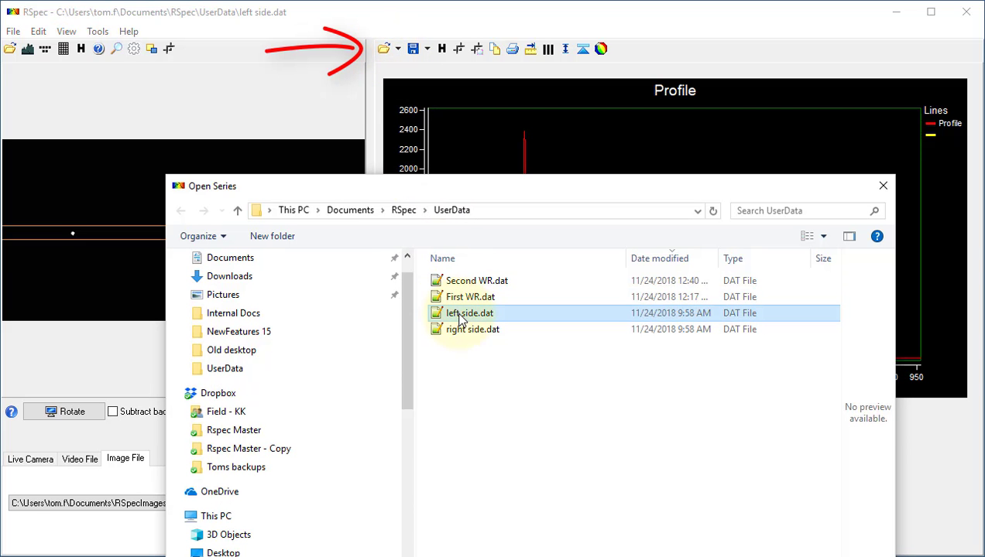
pyautogui.keyDown('shift'); pyautogui.click(468, 333); pyautogui.keyUp('shift')
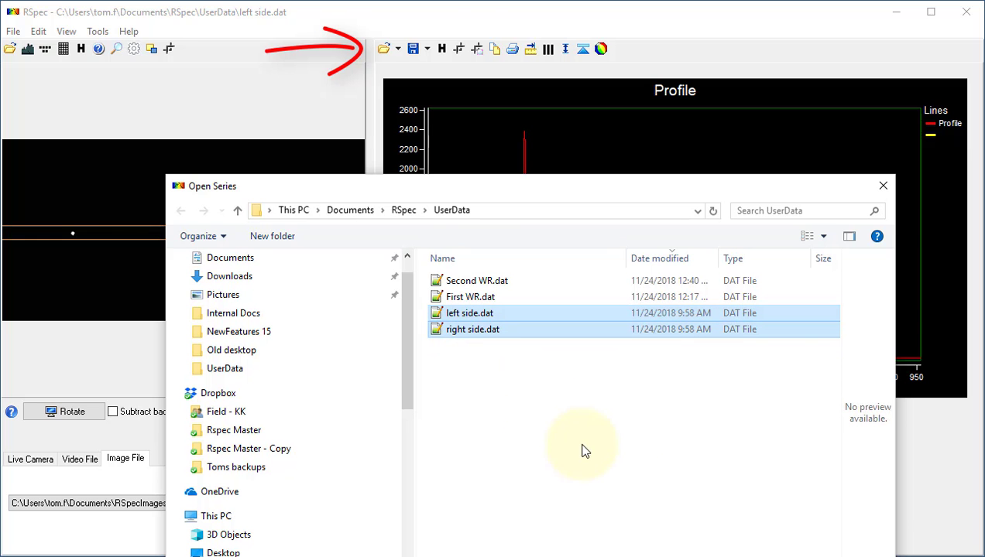
pyautogui.press('Return')
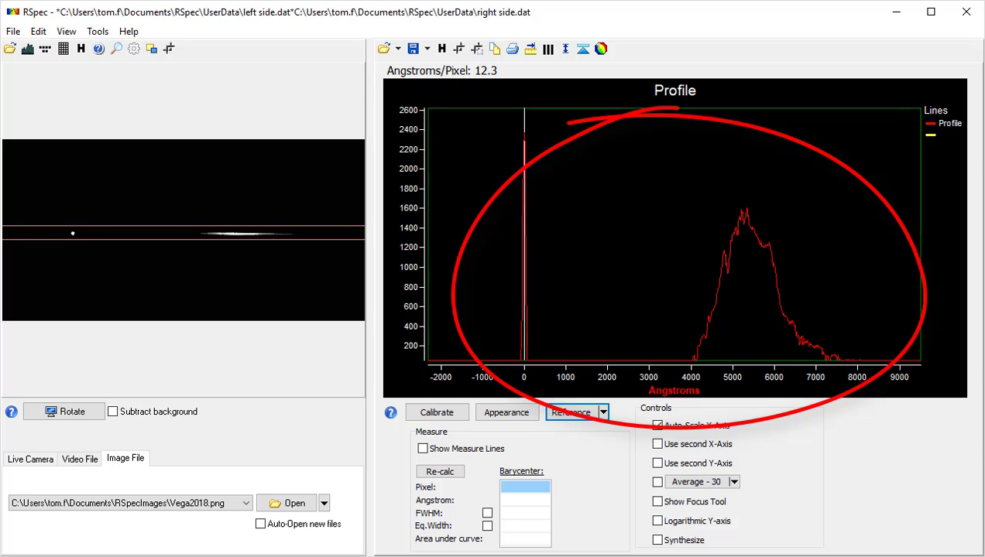
# Show the measure lines and bracket the zero-order star peak from about -215 to 62 Angstroms
pyautogui.click(422, 449)
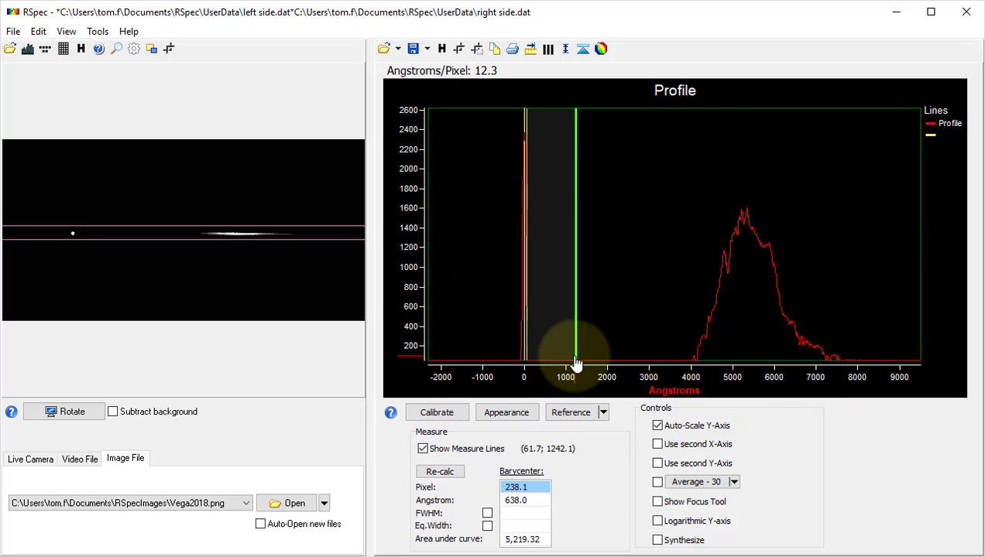
pyautogui.moveTo(576, 362); pyautogui.dragTo(516, 361)
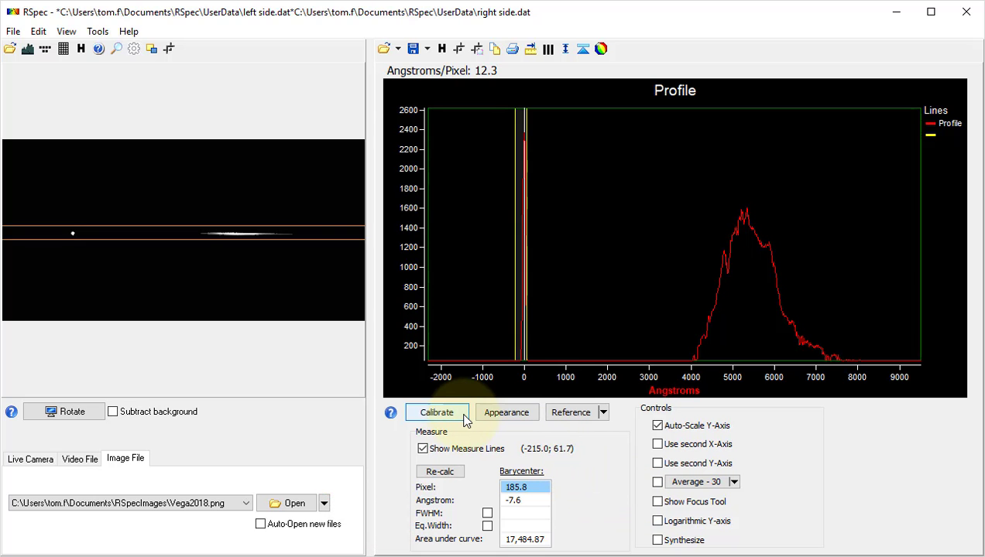
# Reset the combined profile's calibration to pixels and reapply the previous Angstrom calibration
pyautogui.click(436, 412)
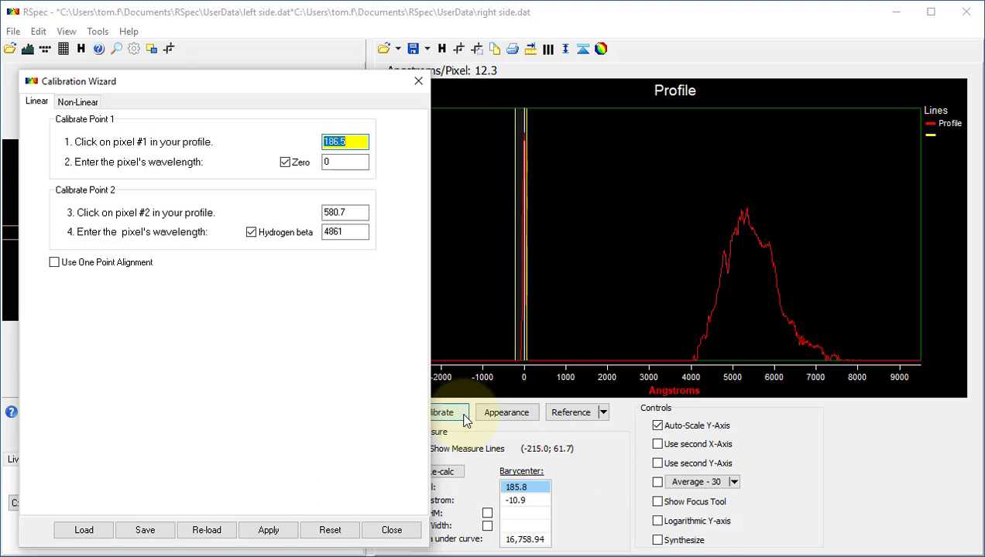
pyautogui.click(345, 532)
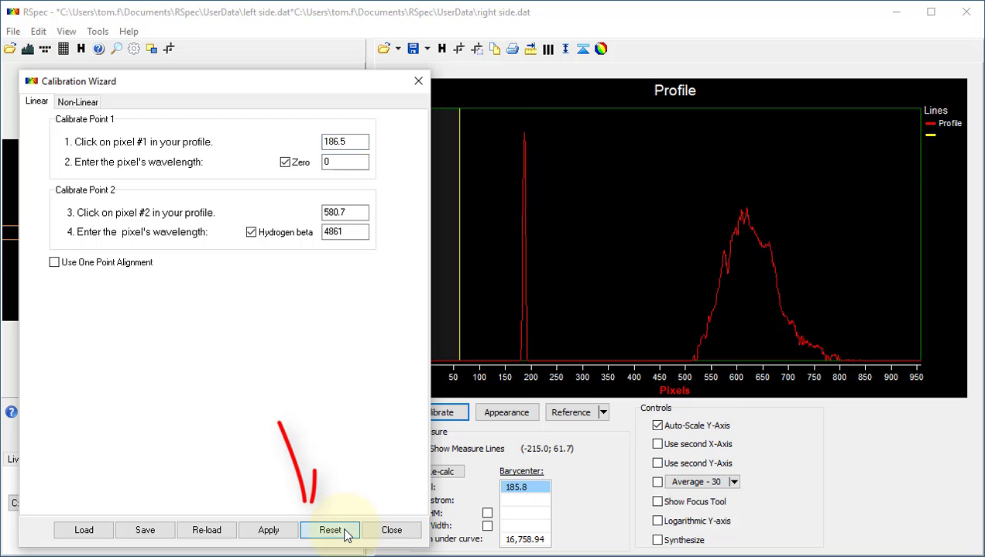
pyautogui.click(392, 531)
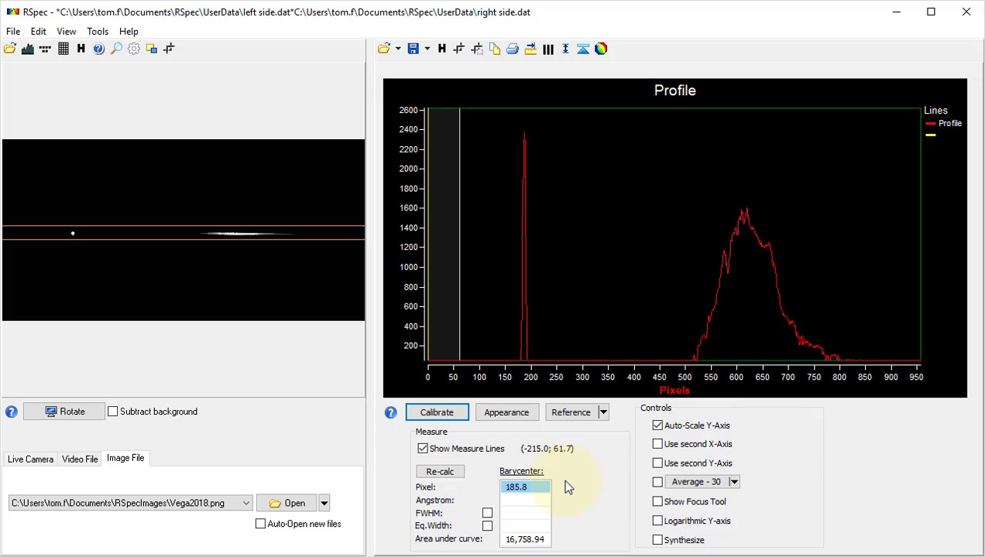
pyautogui.click(457, 419)
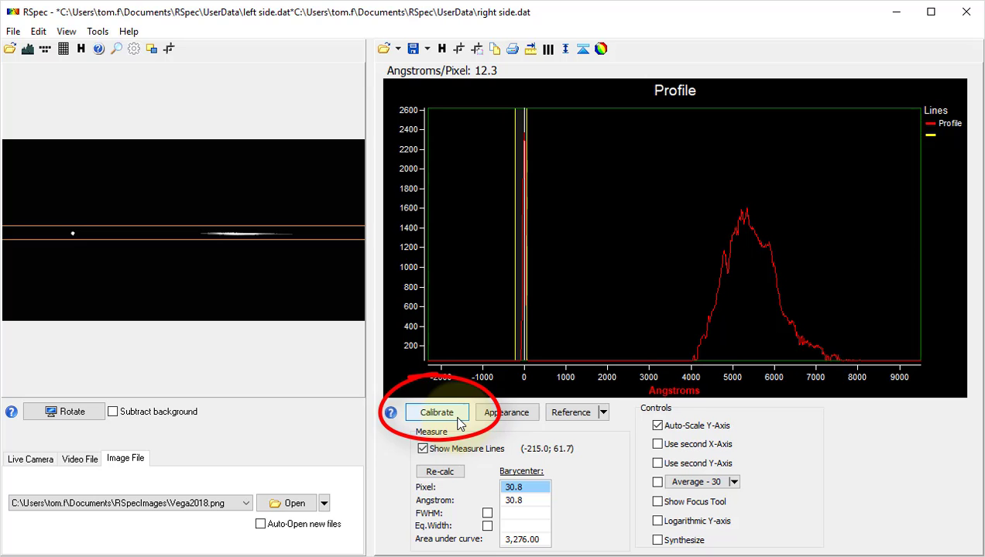
# Review the two stored calibration points in the Calibration Wizard and close it
pyautogui.click(436, 413)
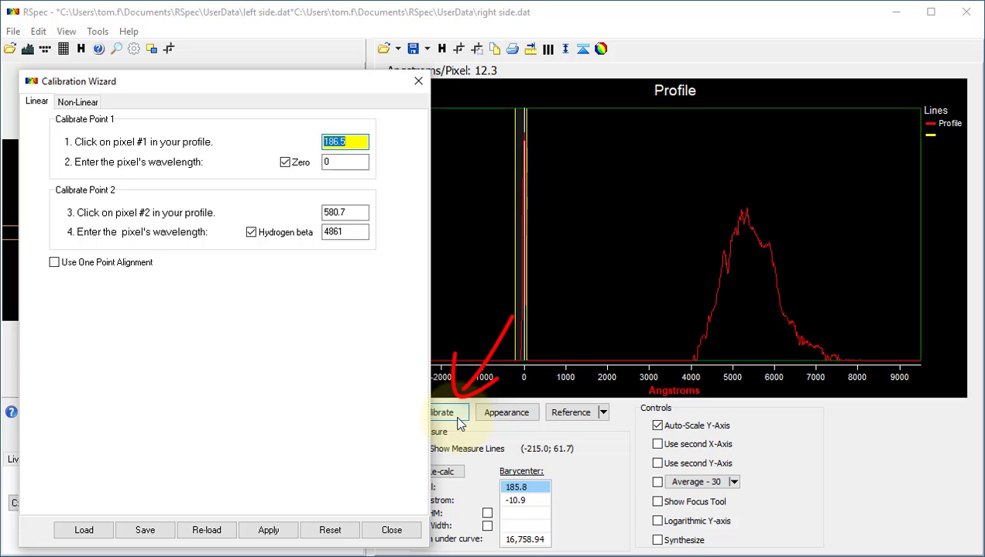
pyautogui.click(886, 435)
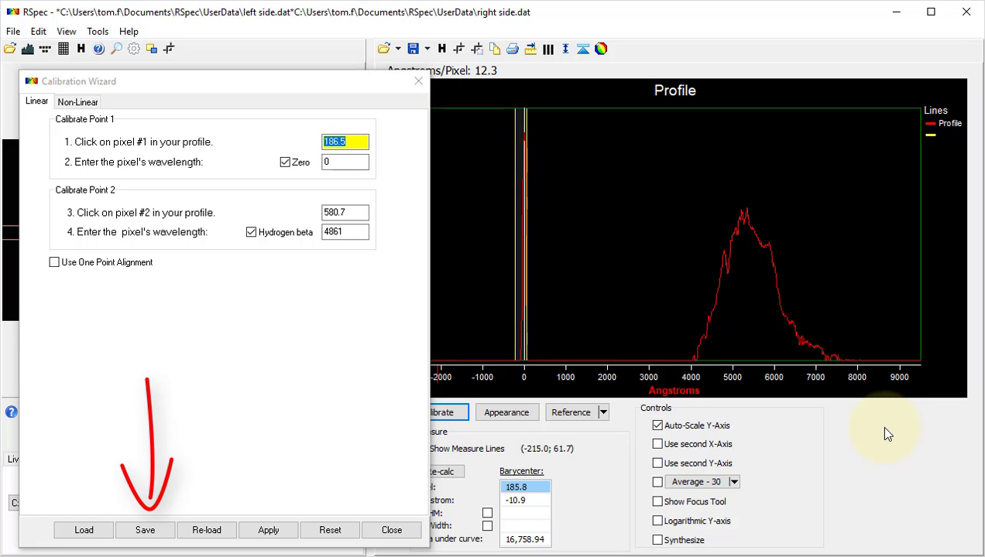
pyautogui.click(391, 530)
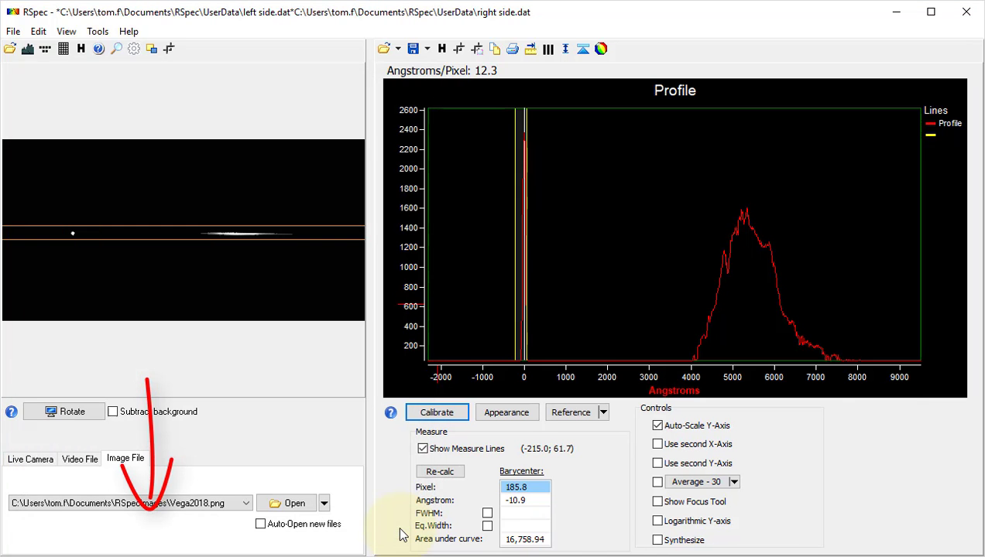
# Hide the measure lines and overlay the a0v star type from the Reference Library on the profile
pyautogui.click(422, 449)
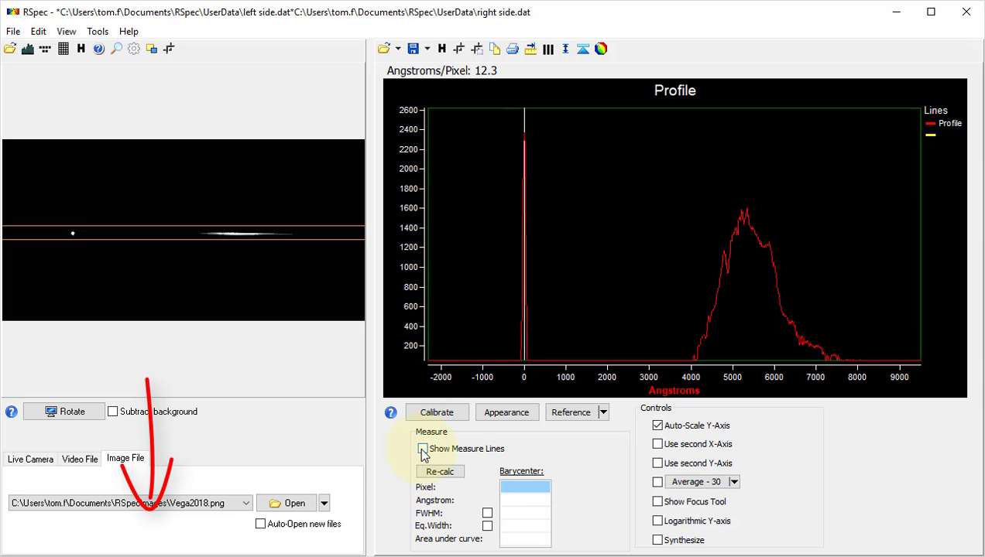
pyautogui.click(603, 413)
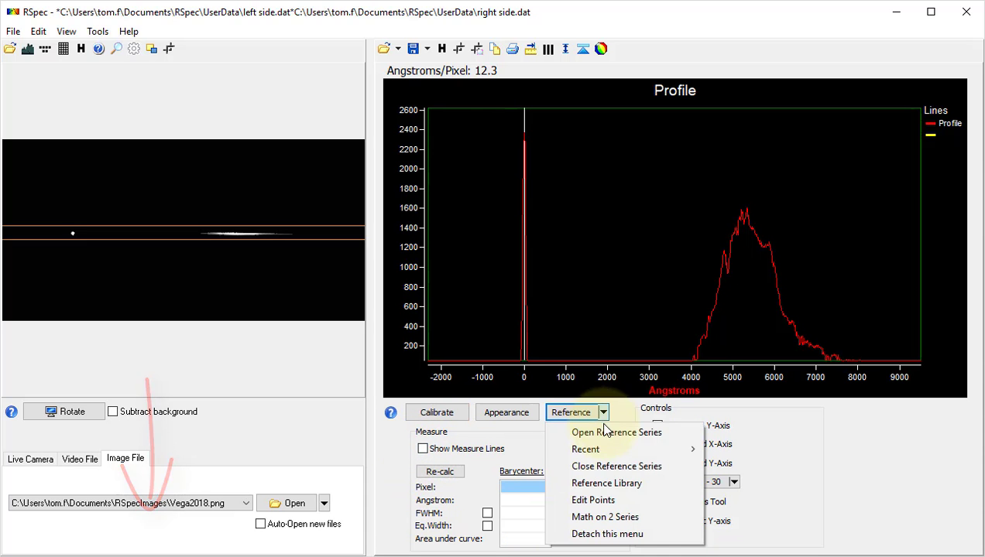
pyautogui.click(608, 487)
pyautogui.moveTo(380, 166); pyautogui.dragTo(273, 160)
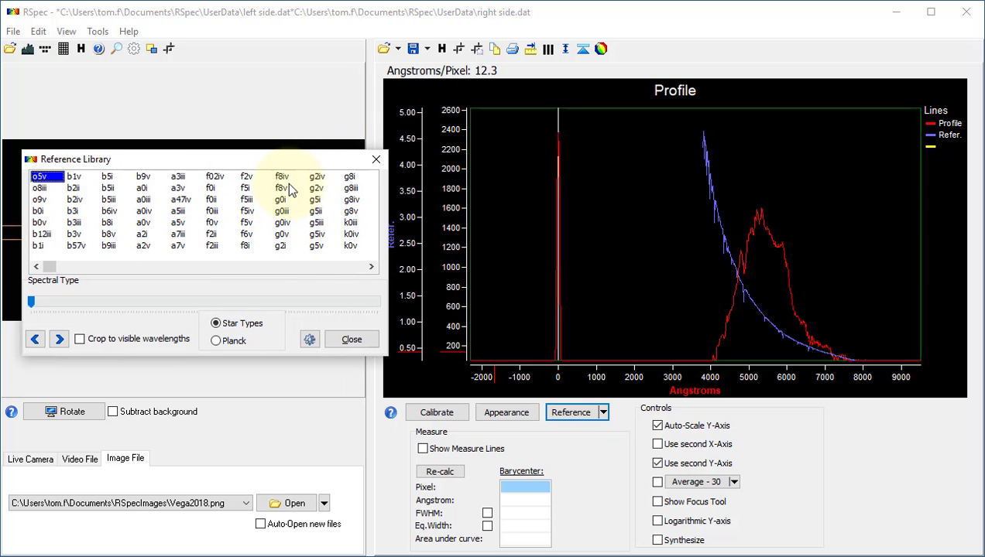
pyautogui.click(143, 223)
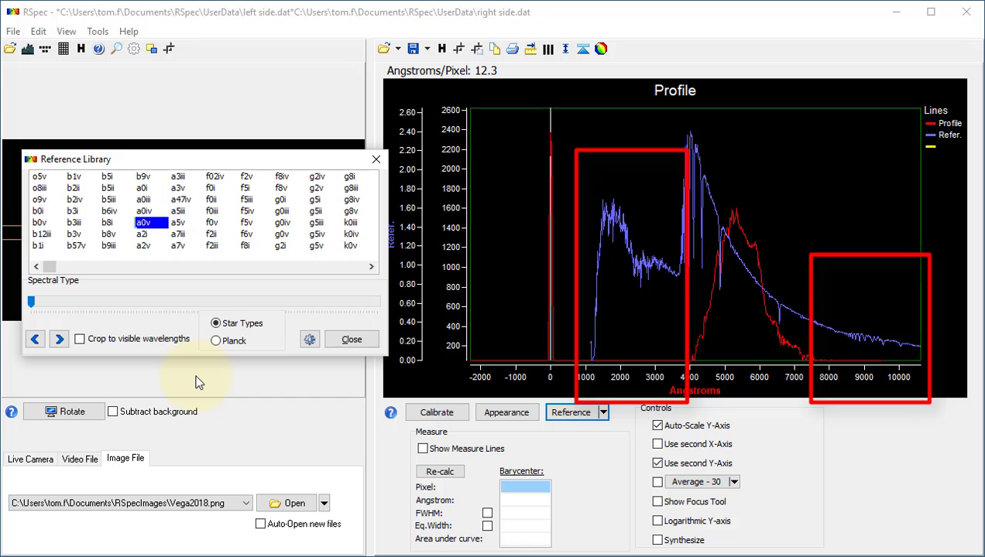
# Crop the reference curve to visible wavelengths, change its spectral type to f5v, and close the Reference Library
pyautogui.click(80, 339)
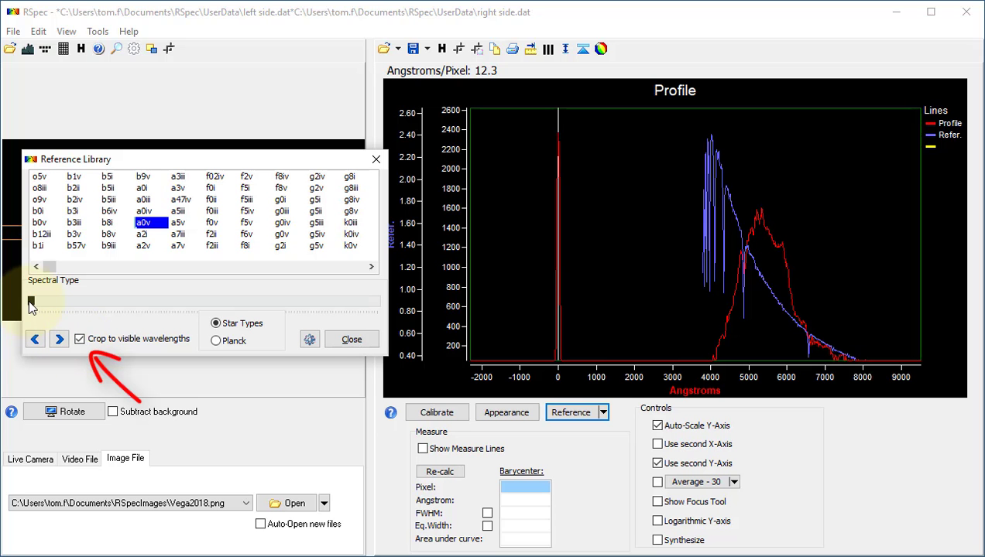
pyautogui.moveTo(30, 301)
pyautogui.mouseDown()
pyautogui.moveTo(90, 314)
pyautogui.moveTo(180, 304)
pyautogui.moveTo(160, 301)
pyautogui.mouseUp()
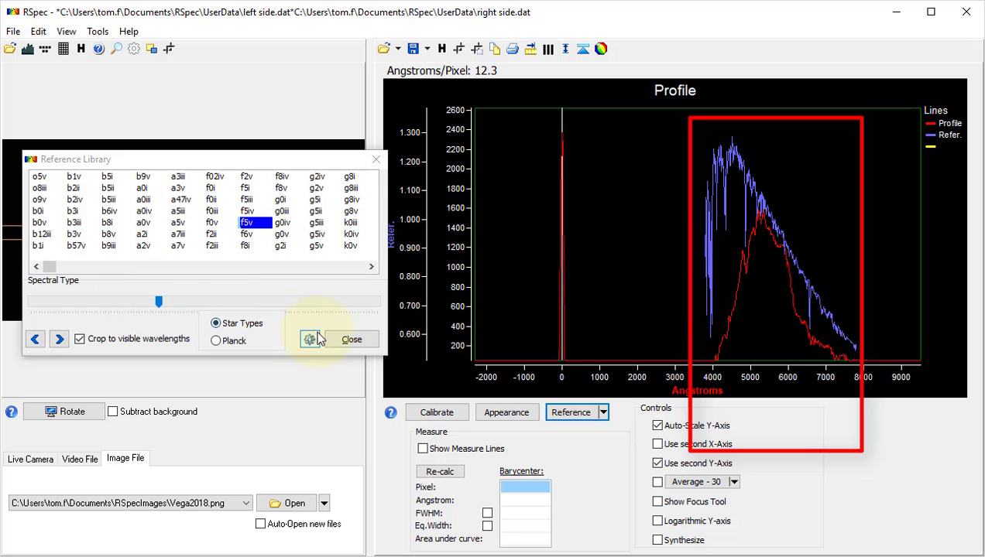
pyautogui.click(350, 339)
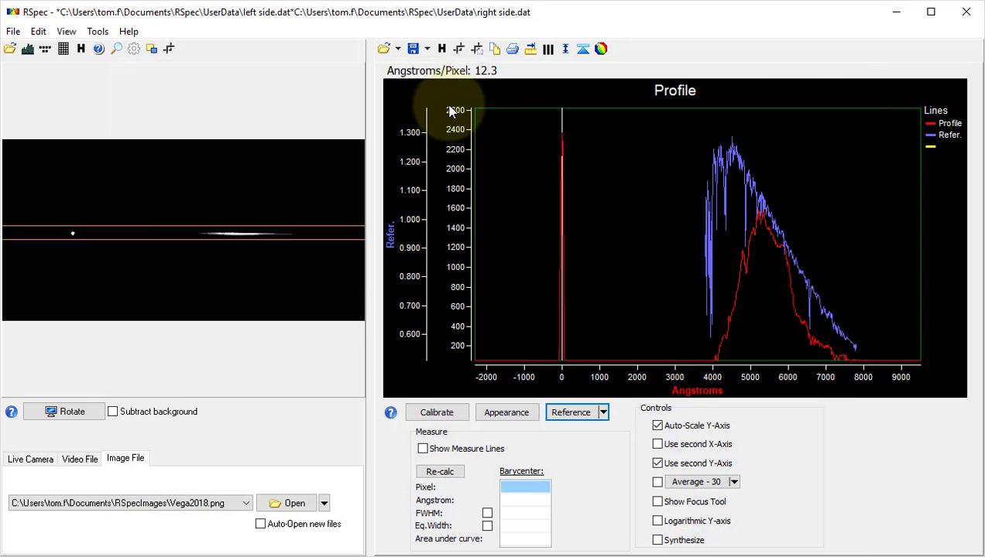
# Examine the standard and advanced settings for saving the profile to a 1D FITS file, and close without exporting
pyautogui.click(426, 50)
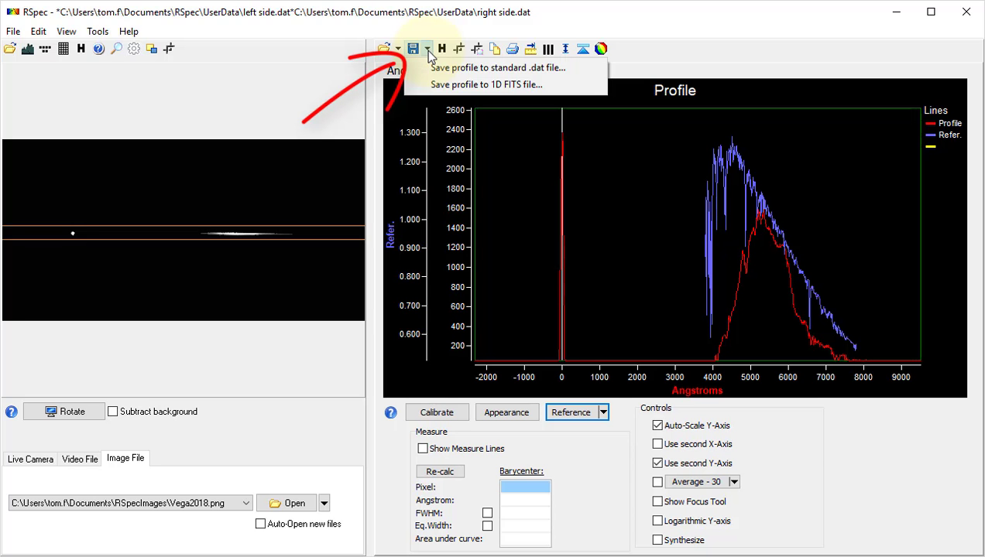
pyautogui.click(449, 85)
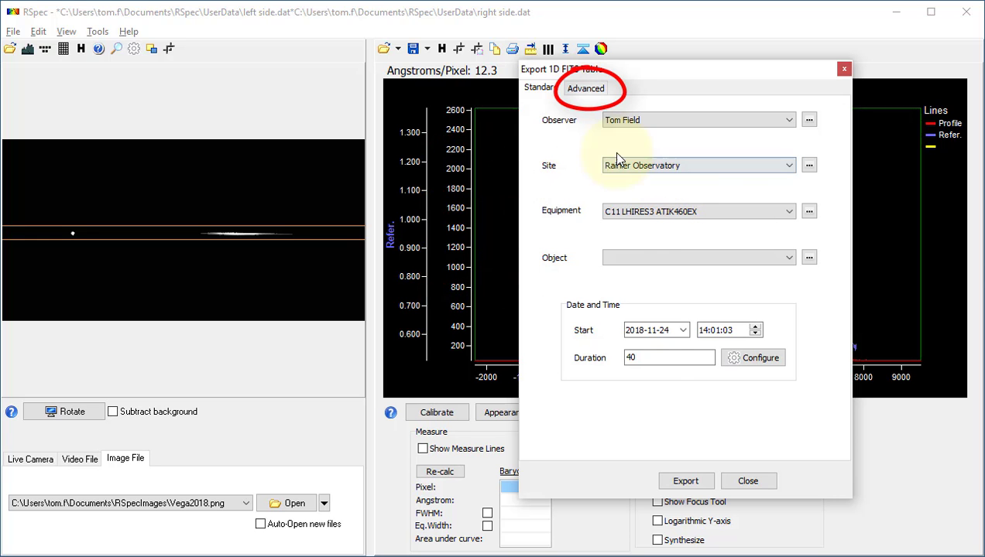
pyautogui.click(585, 90)
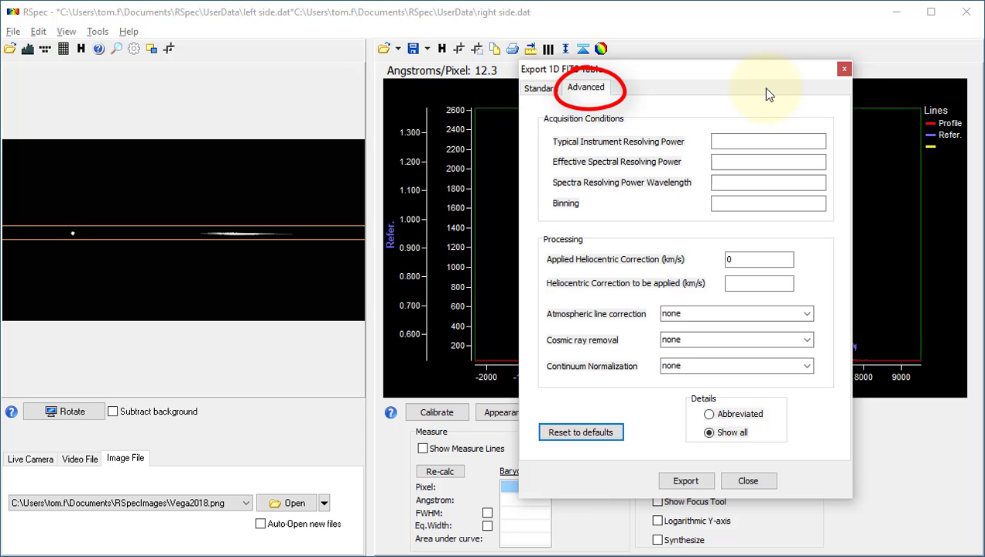
pyautogui.click(844, 72)
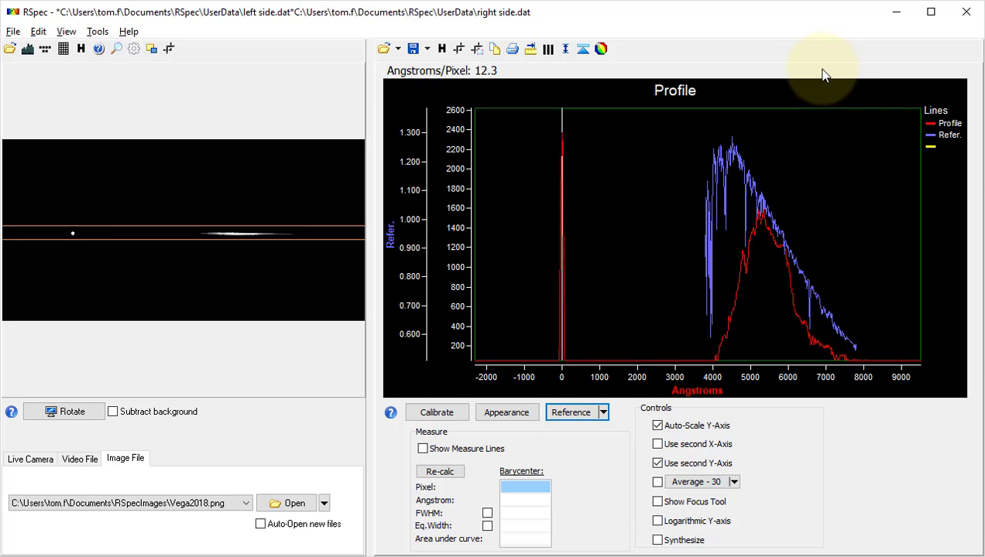
# Open the recent image Pollux_0022.CR2, review its image header, and close the header
pyautogui.click(323, 503)
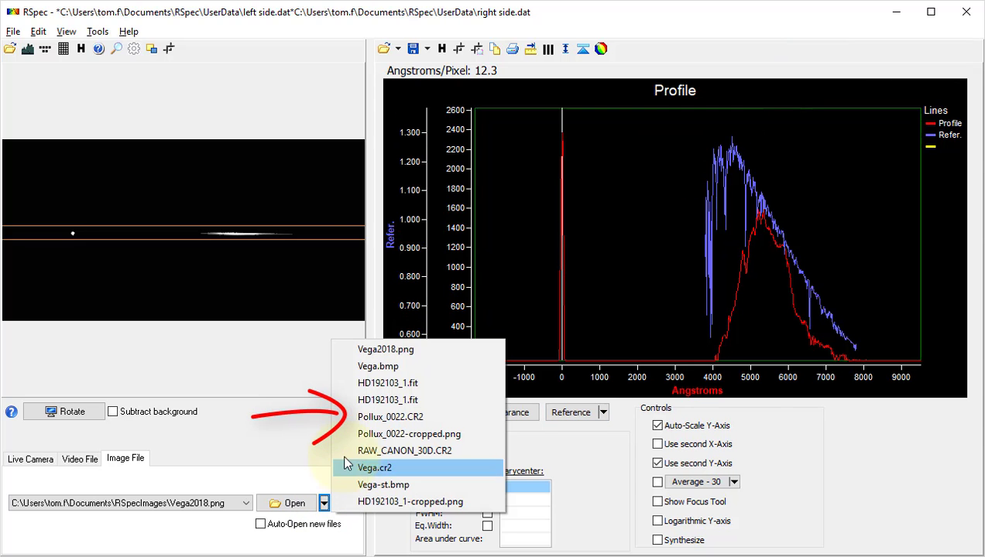
pyautogui.click(381, 418)
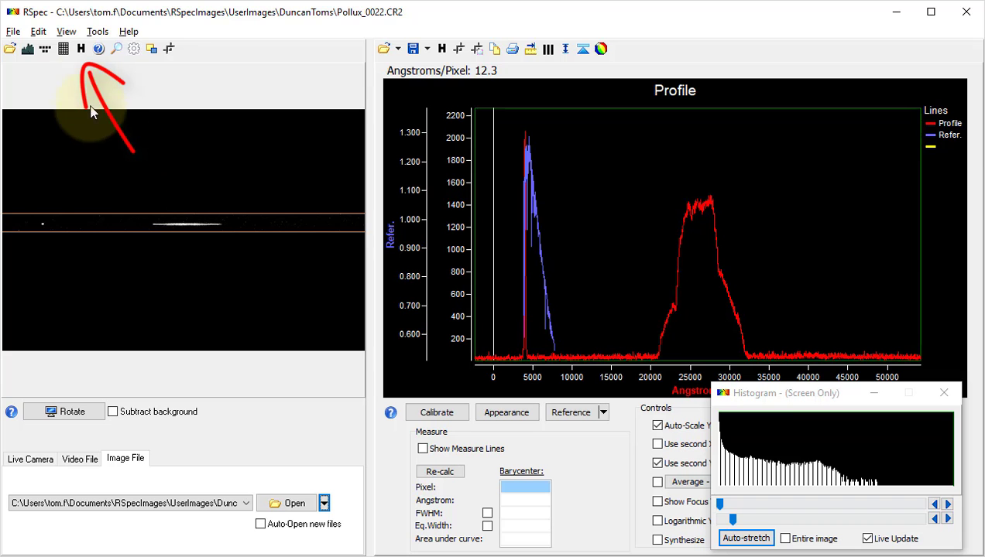
pyautogui.click(81, 49)
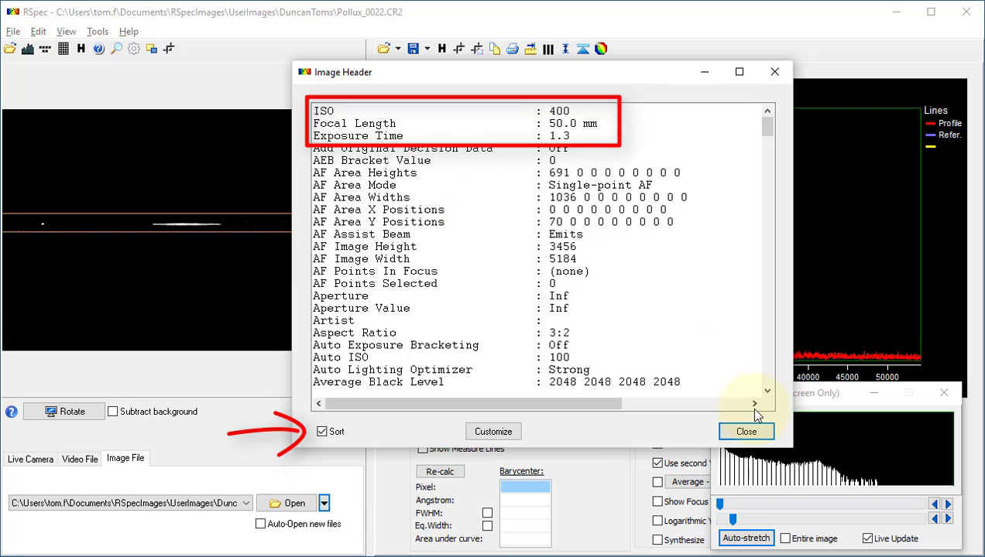
pyautogui.click(757, 434)
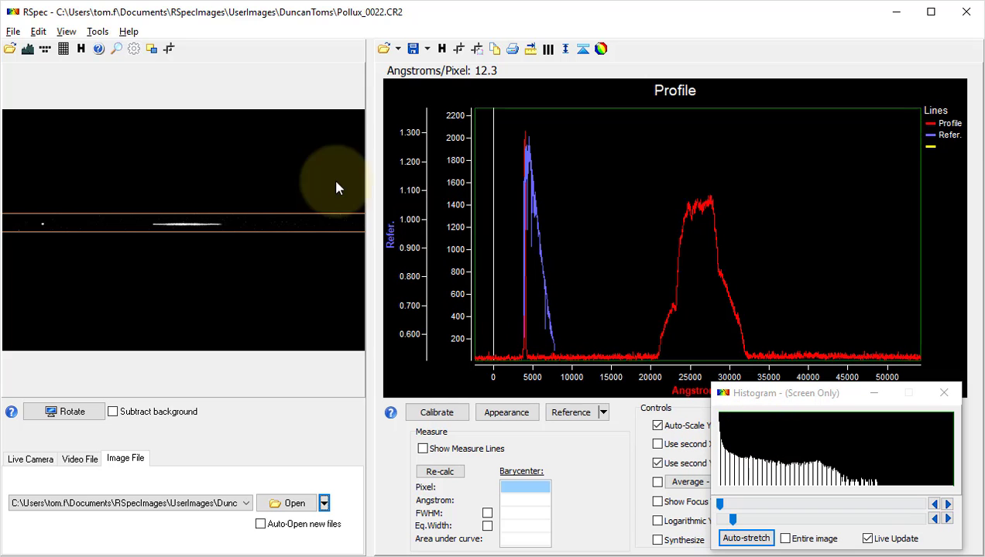
# Examine the image list and video encoder options for creating a video from images, and close without creating one
pyautogui.click(99, 32)
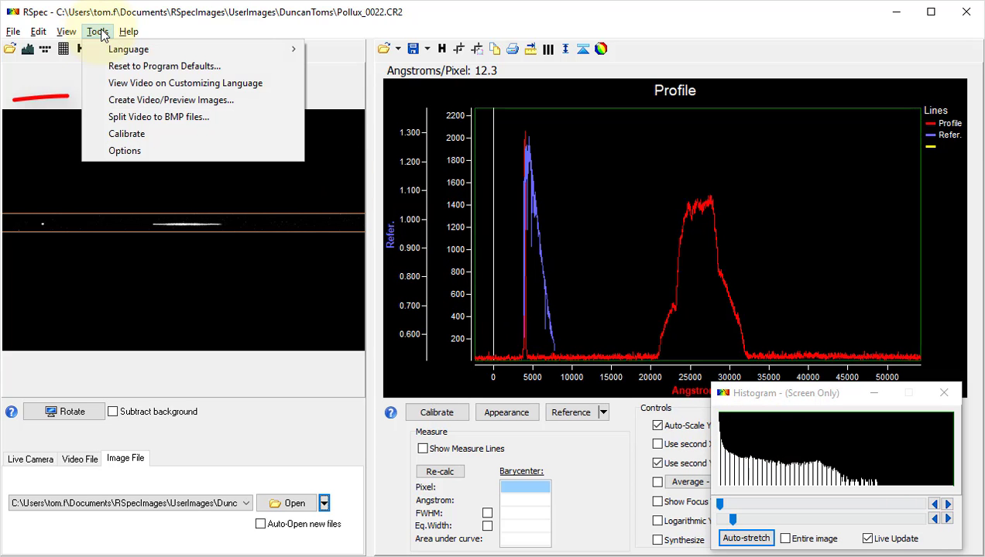
pyautogui.click(129, 100)
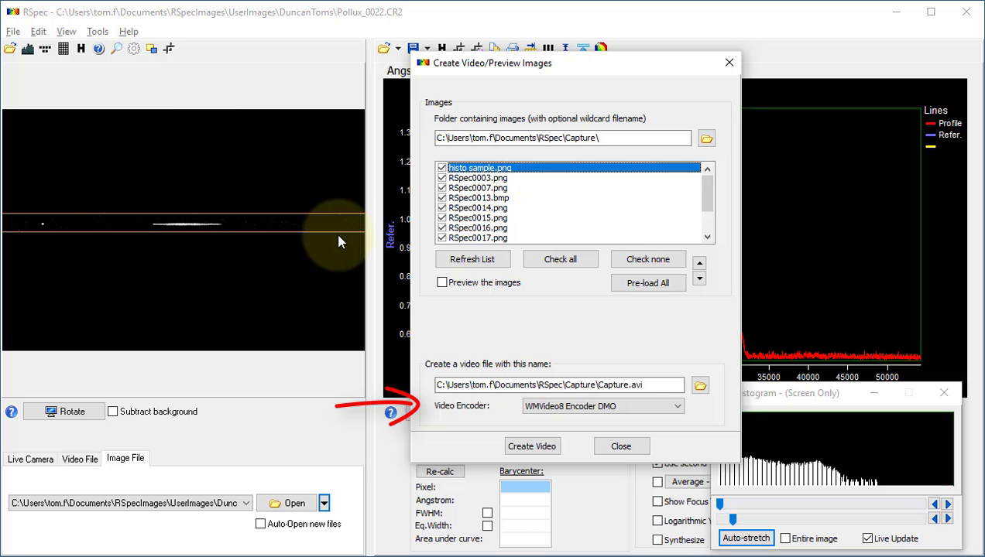
pyautogui.click(612, 449)
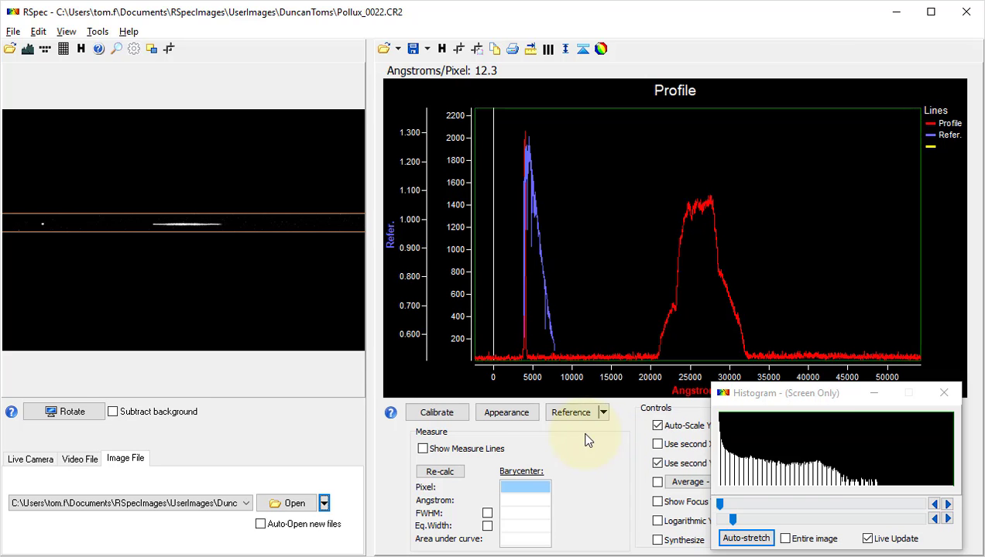
# Open the profile's label appearance settings and move the dialog clear of the graph
pyautogui.click(528, 413)
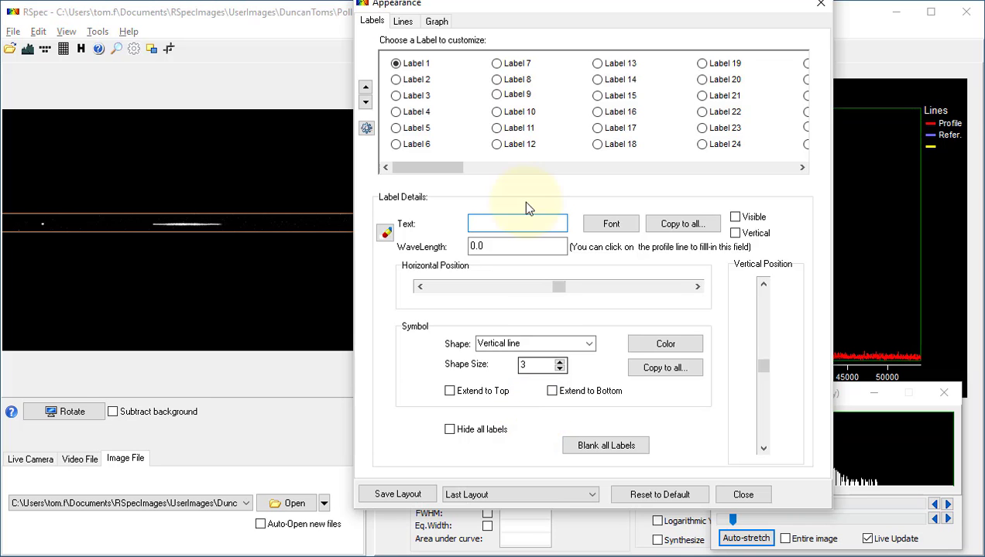
pyautogui.moveTo(490, 10); pyautogui.dragTo(374, 28)
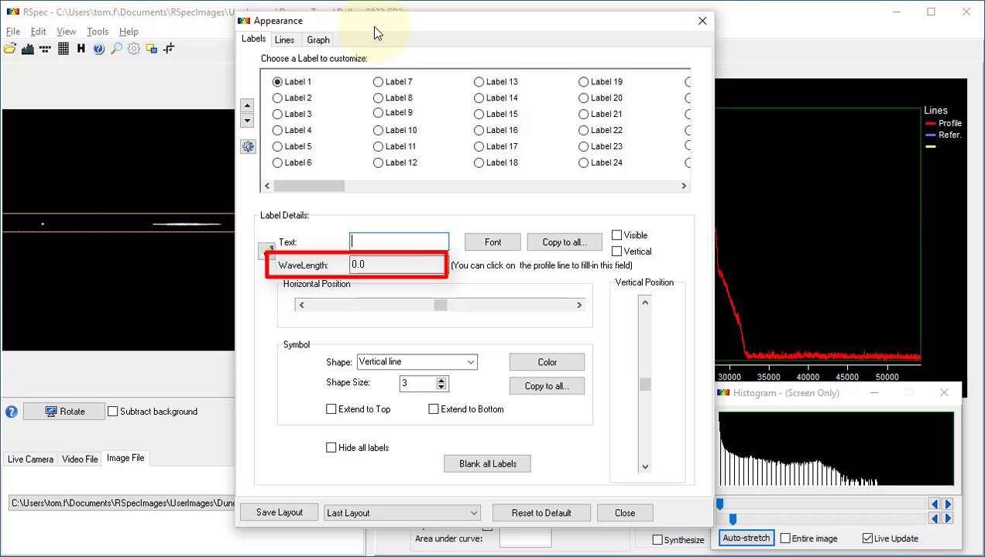
pyautogui.moveTo(372, 27); pyautogui.dragTo(0, 24)
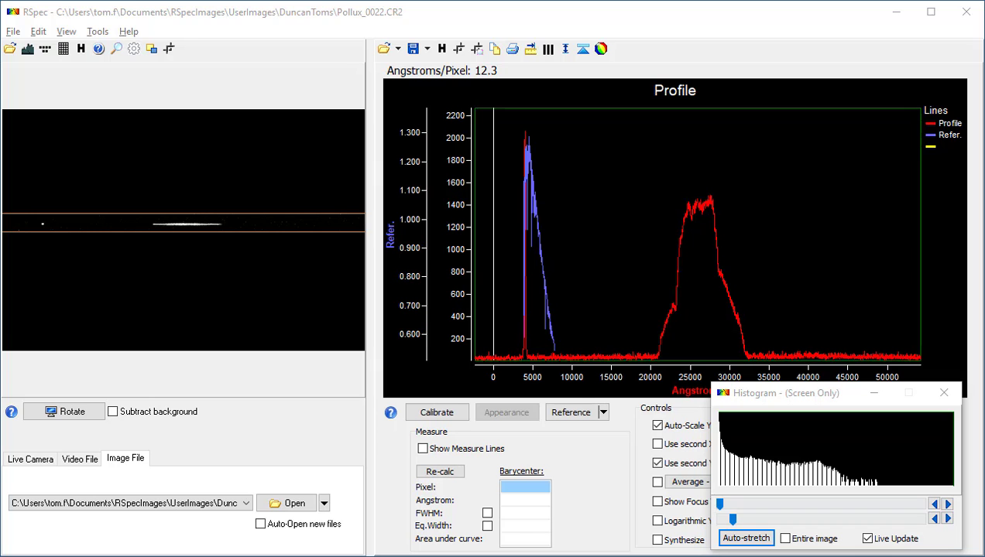